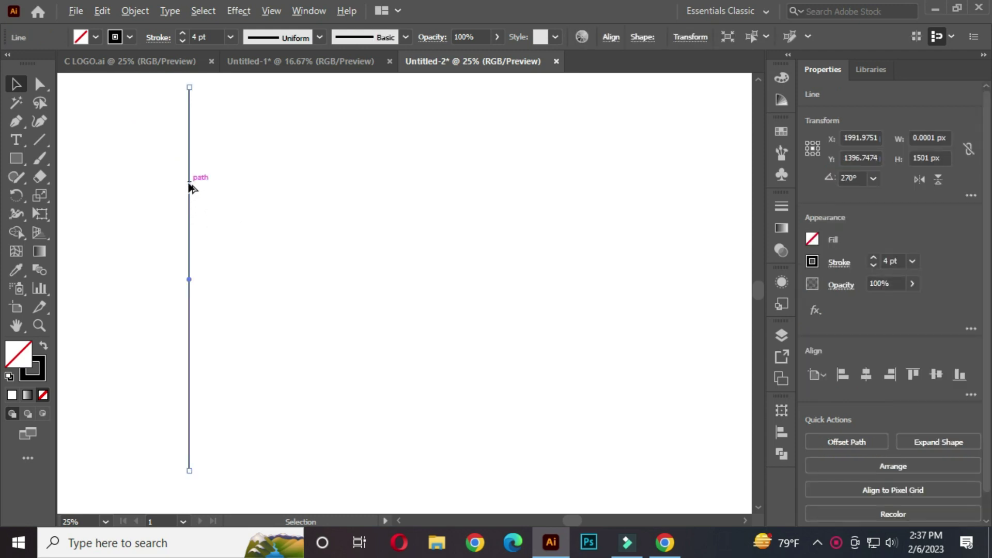
- Duplicate the vertical line about 106.5 px to the right and repeat the copy until there are 12 evenly spaced lines
left_click_drag(188, 184, 216, 187)
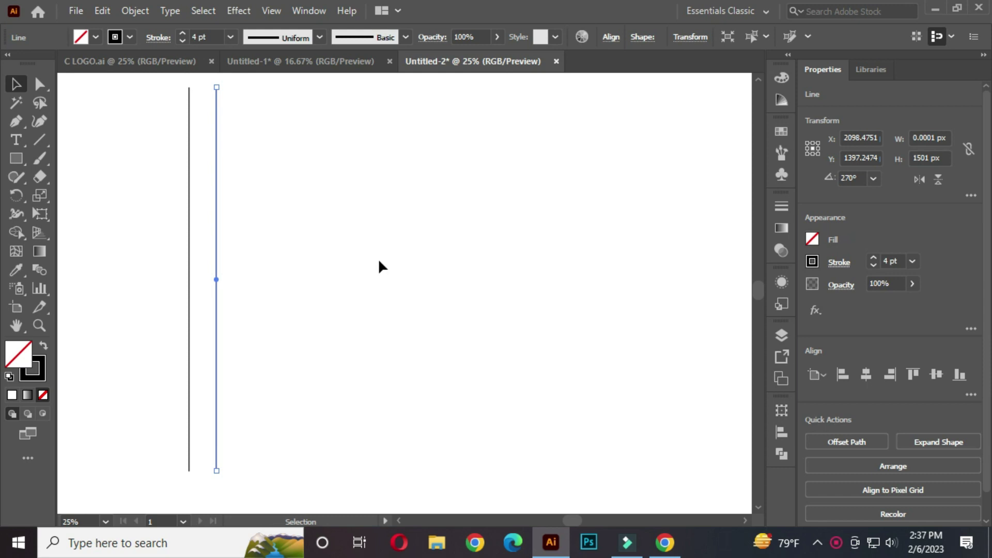
key("ctrl+d")
key("ctrl+d")
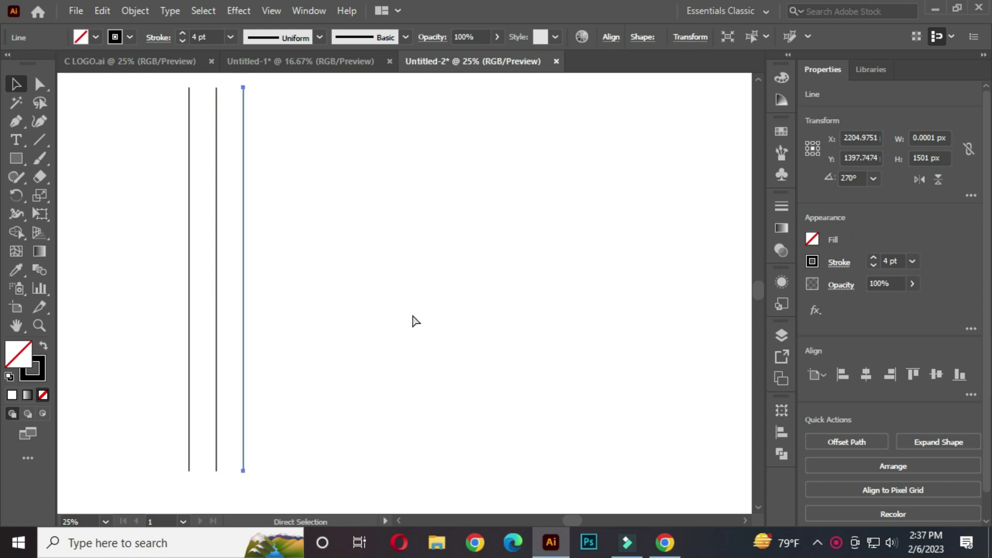
key("ctrl+d")
key("ctrl+d")
key("ctrl+d")
key("ctrl+d")
key("ctrl+d")
key("ctrl+d")
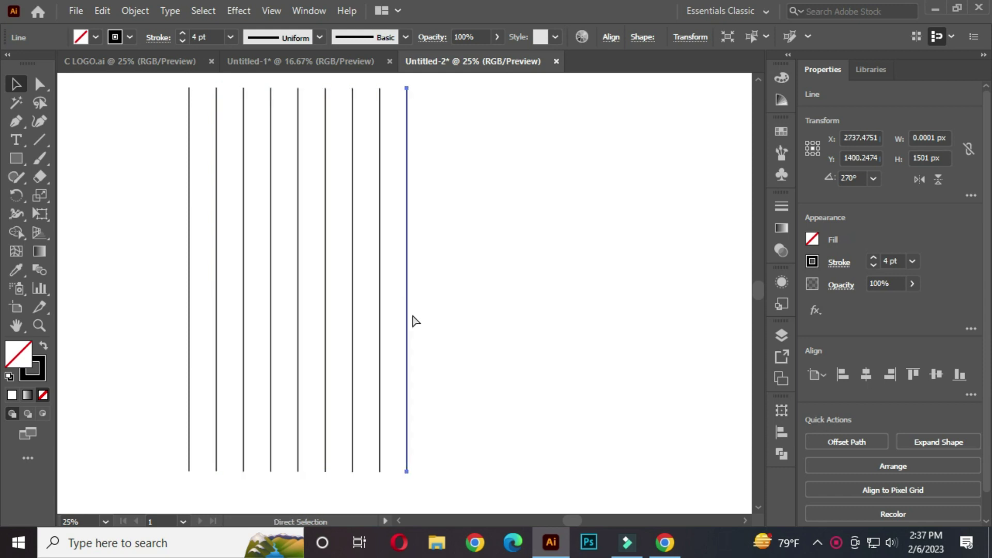
key("ctrl+d")
key("ctrl+d")
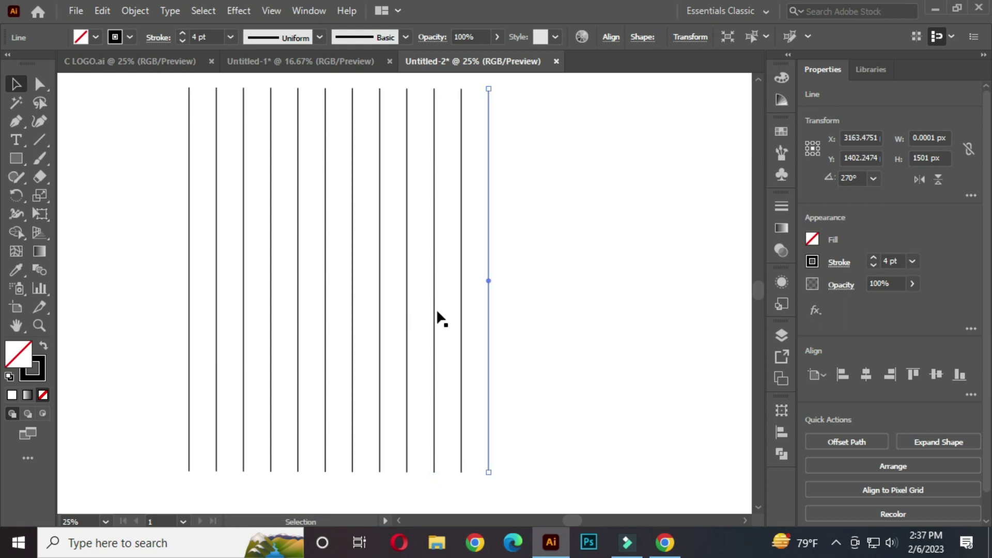
scroll(420, 314, "down", 1, "alt")
left_click(515, 337)
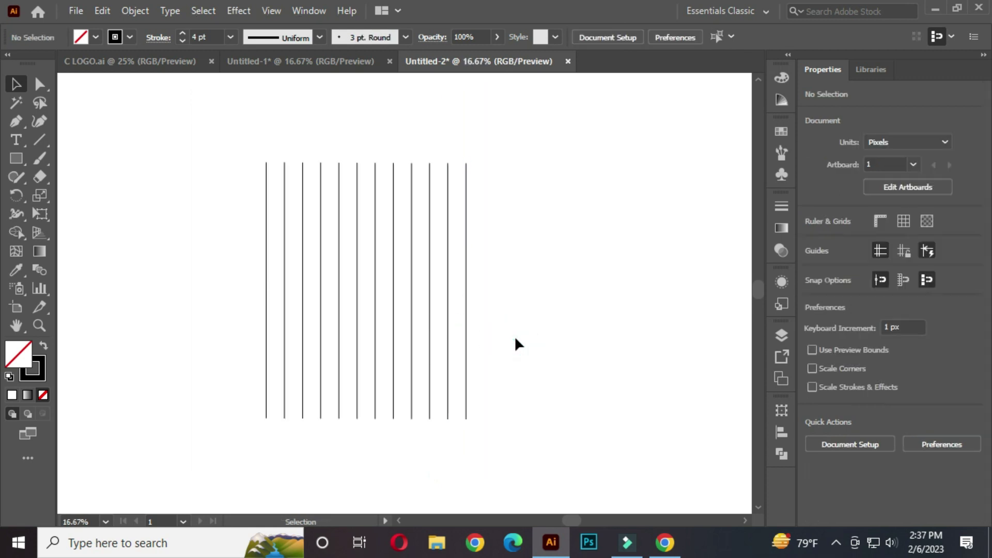
- Stretch all the vertical lines from their centre to about 1852 px tall
left_click_drag(233, 157, 542, 394)
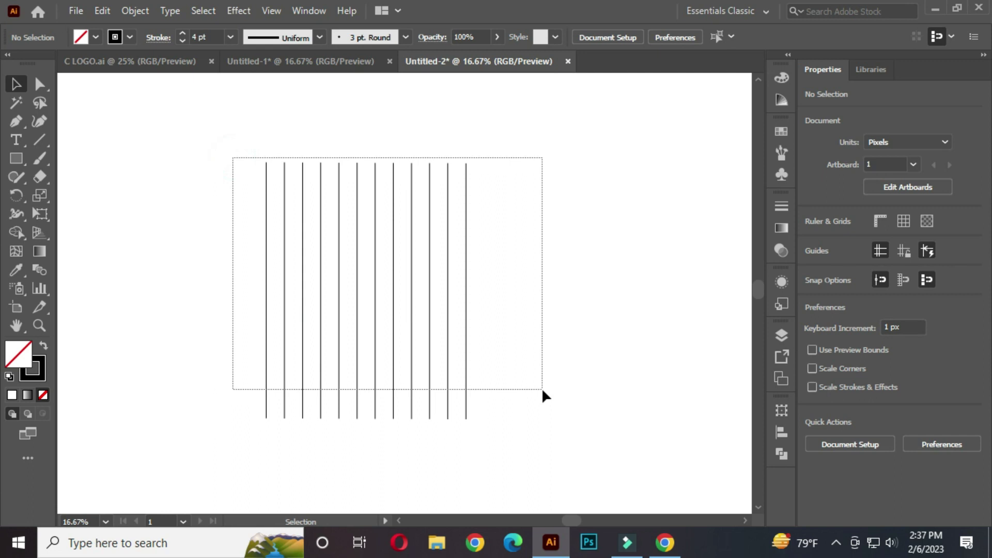
left_click_drag(367, 420, 367, 448)
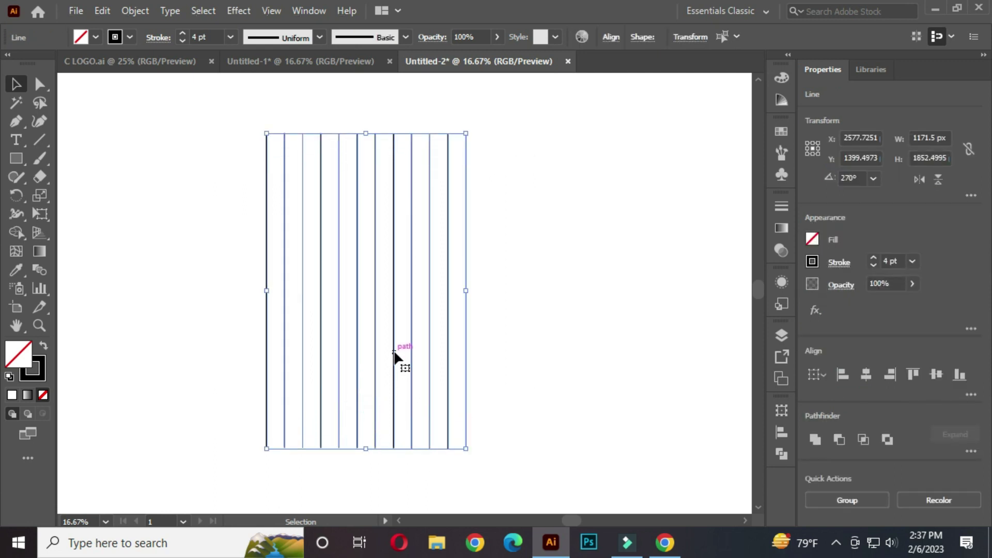
left_click(533, 294)
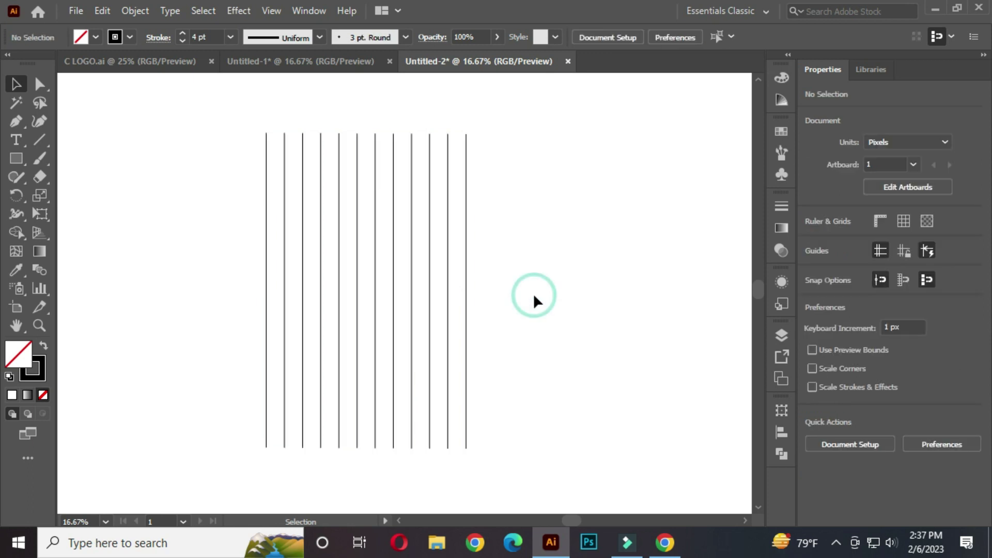
- Create a copy of all the vertical lines rotated by 60°
left_click_drag(245, 118, 529, 313)
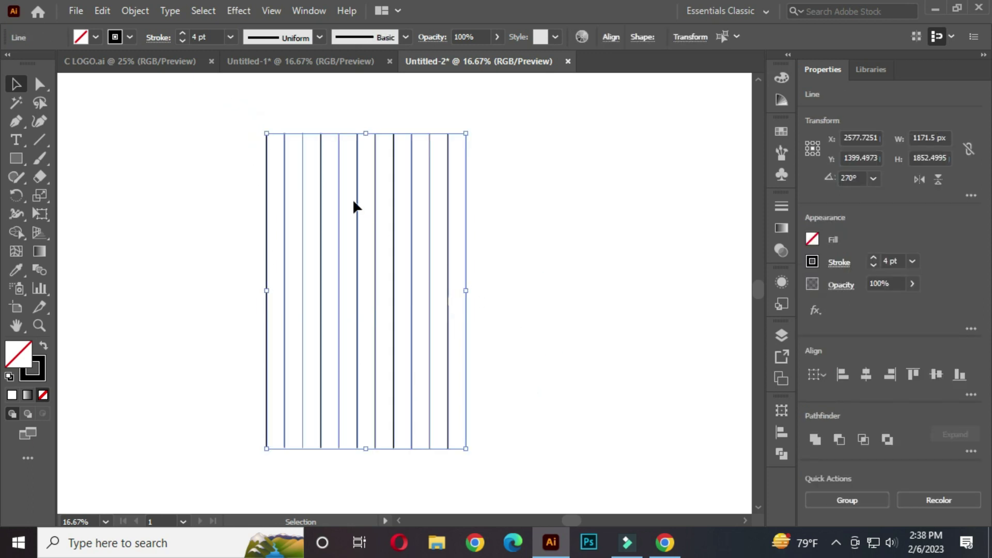
right_click(334, 146)
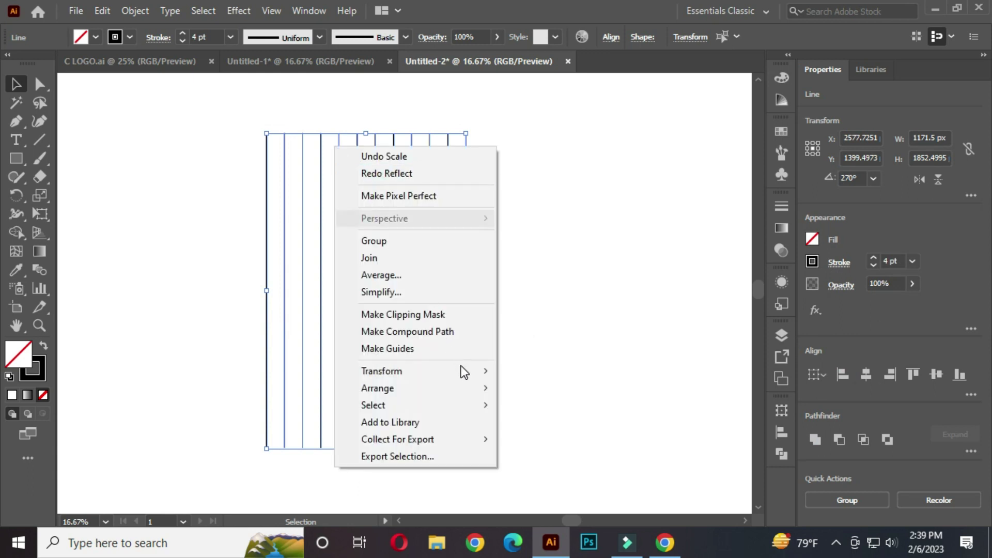
mouse_move(443, 370)
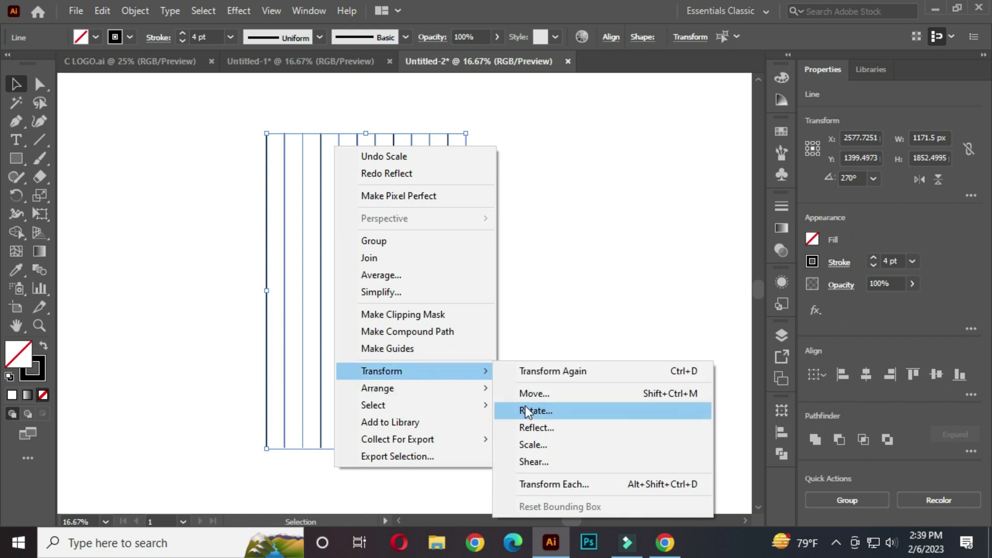
left_click(553, 413)
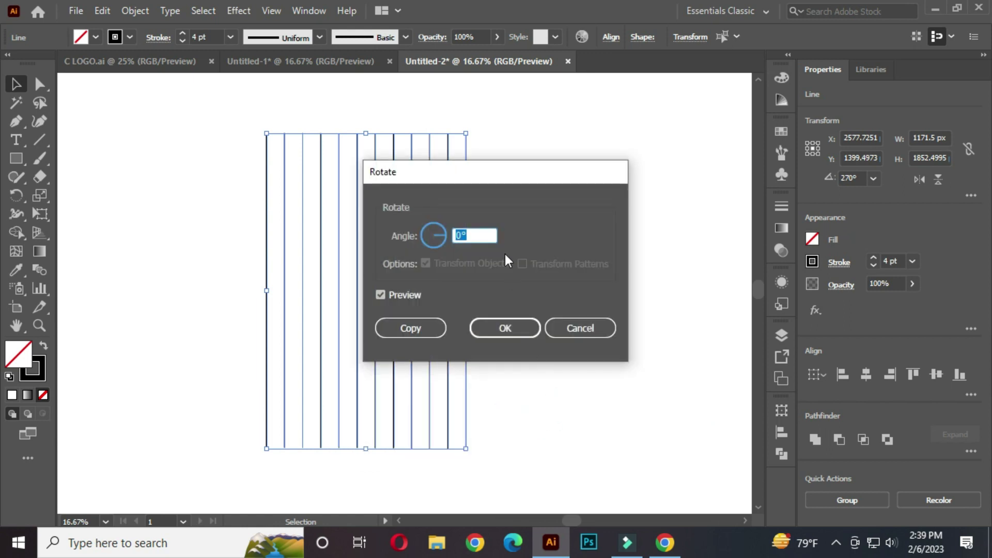
left_click_drag(491, 172, 655, 155)
type("60")
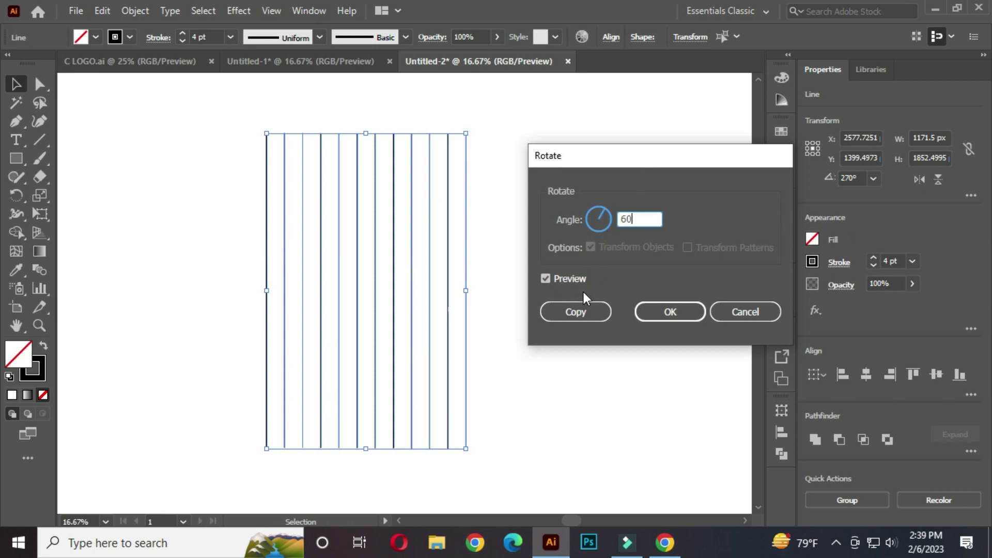
left_click(574, 311)
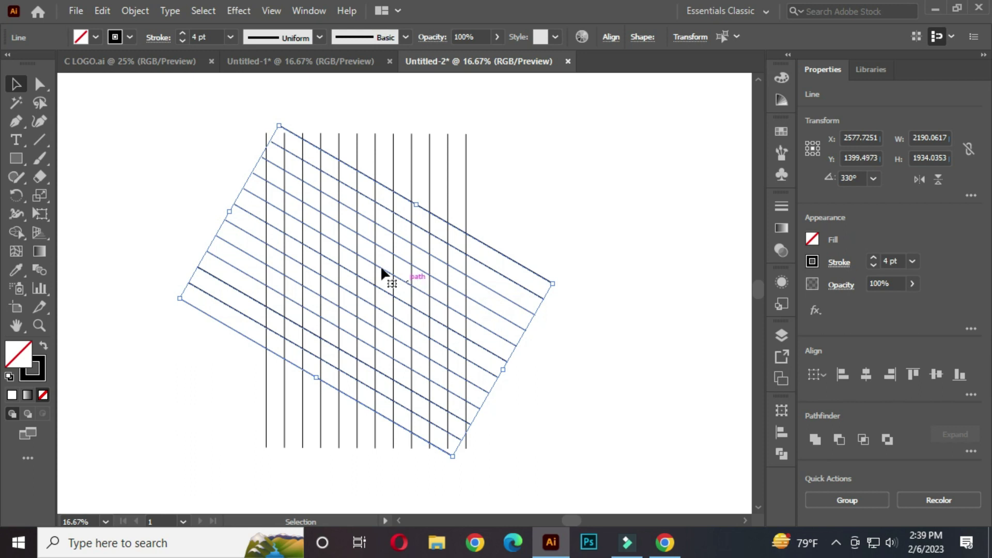
- Create a reflected copy of the rotated lines across the vertical axis to complete the isometric grid, and deselect it
right_click(320, 184)
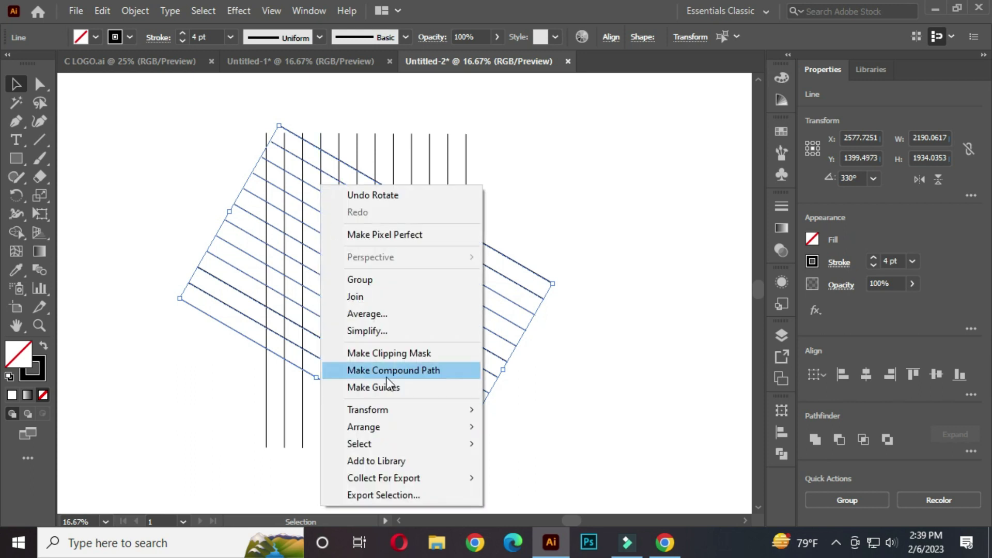
left_click(399, 405)
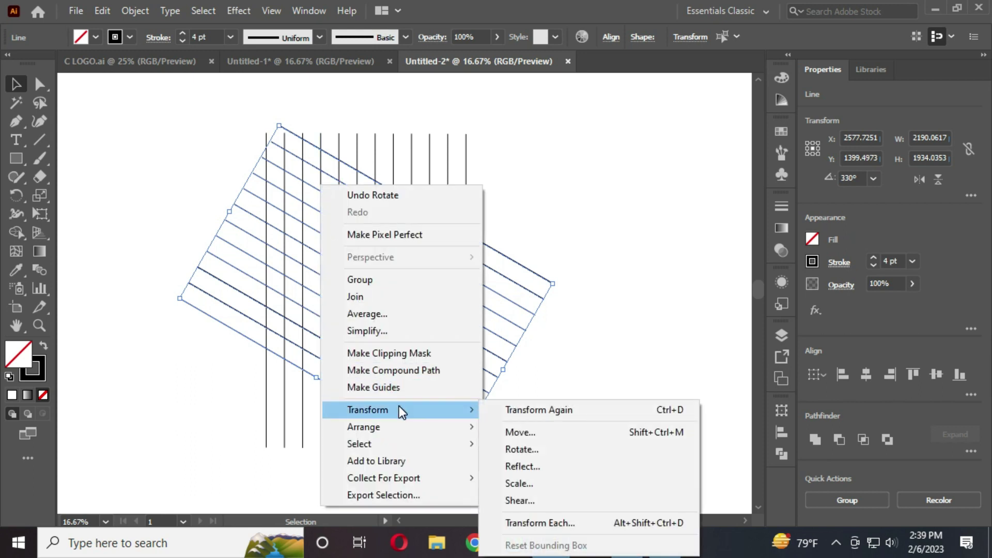
left_click(536, 465)
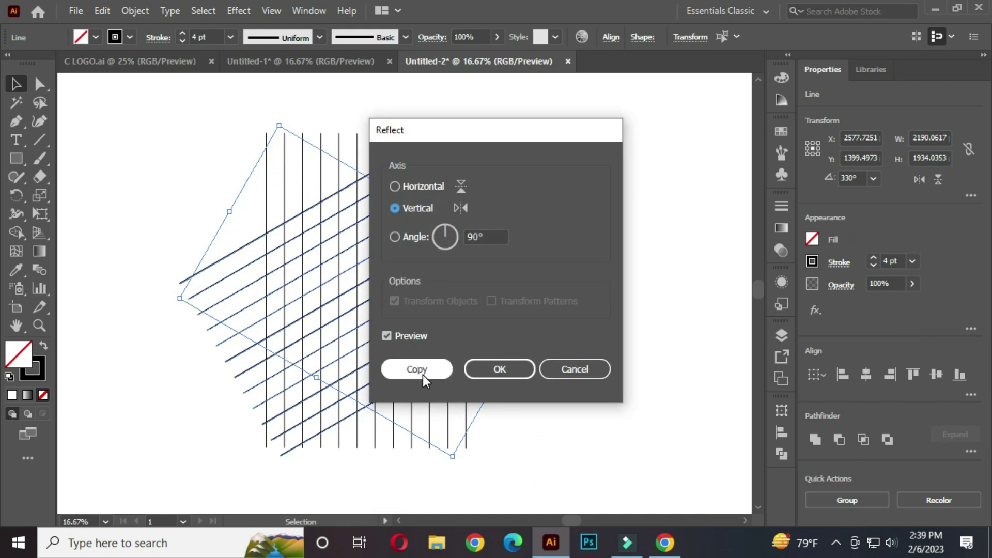
left_click(423, 374)
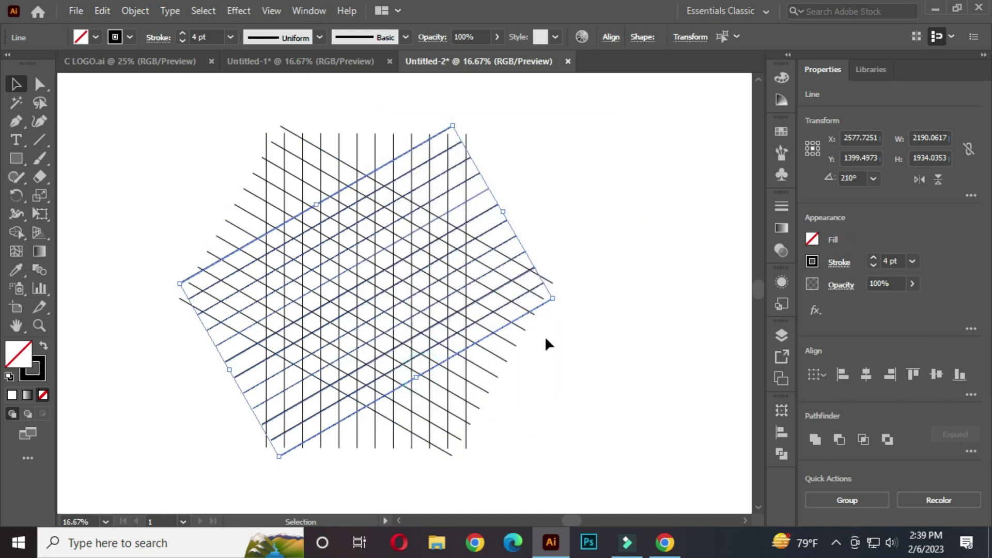
left_click(579, 268)
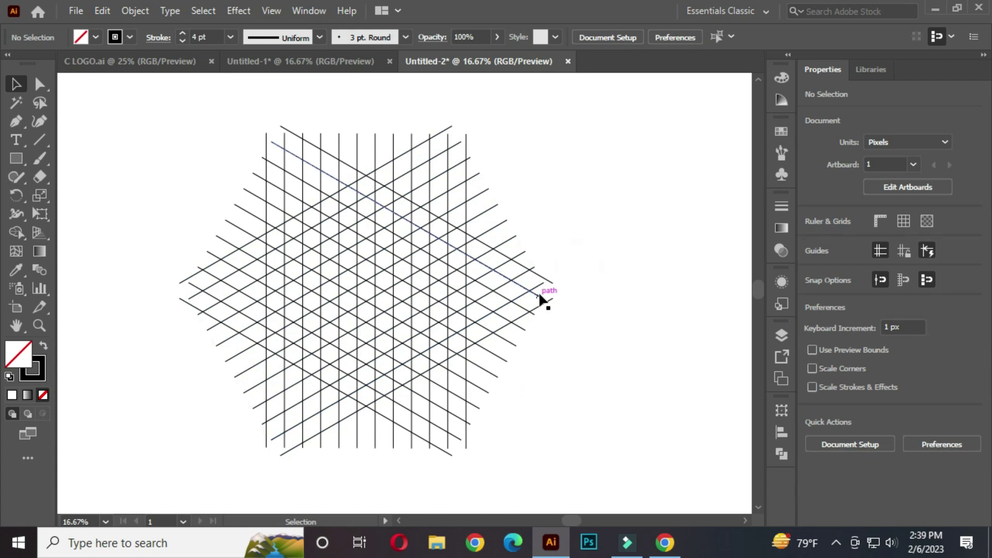
- Select the whole line grid, activate the Shape Builder tool and set the fill to black
left_click_drag(213, 148, 603, 449)
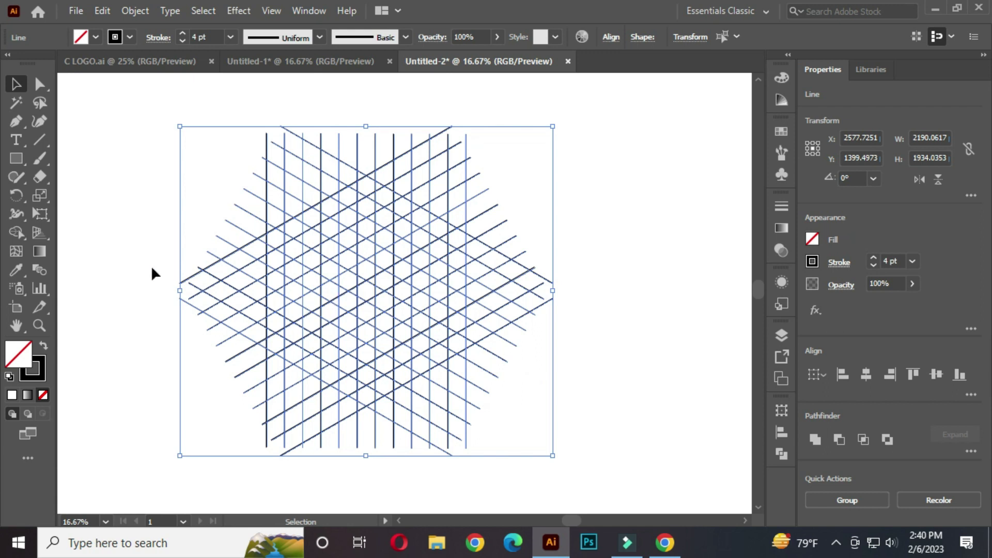
left_click_drag(27, 232, 102, 228)
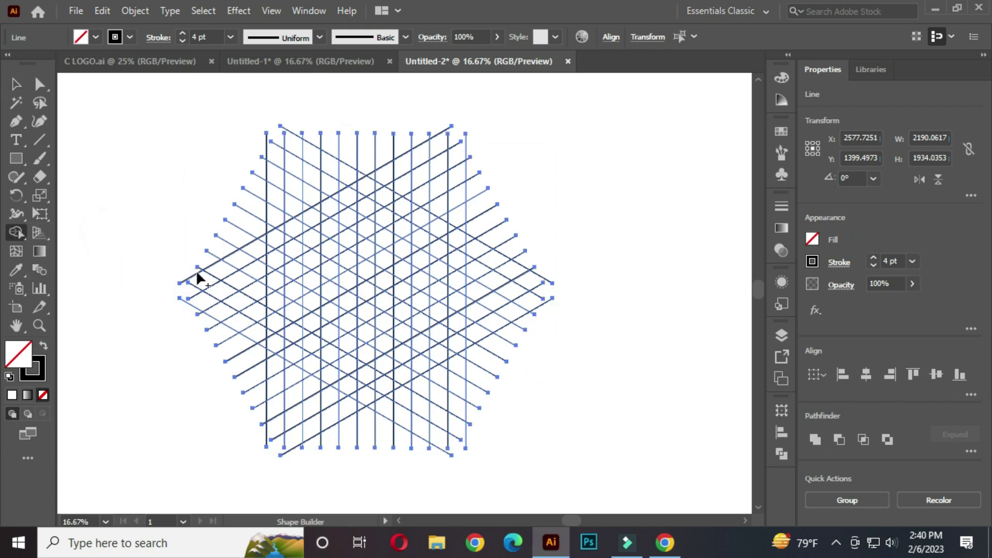
left_click(94, 37)
left_click(43, 63)
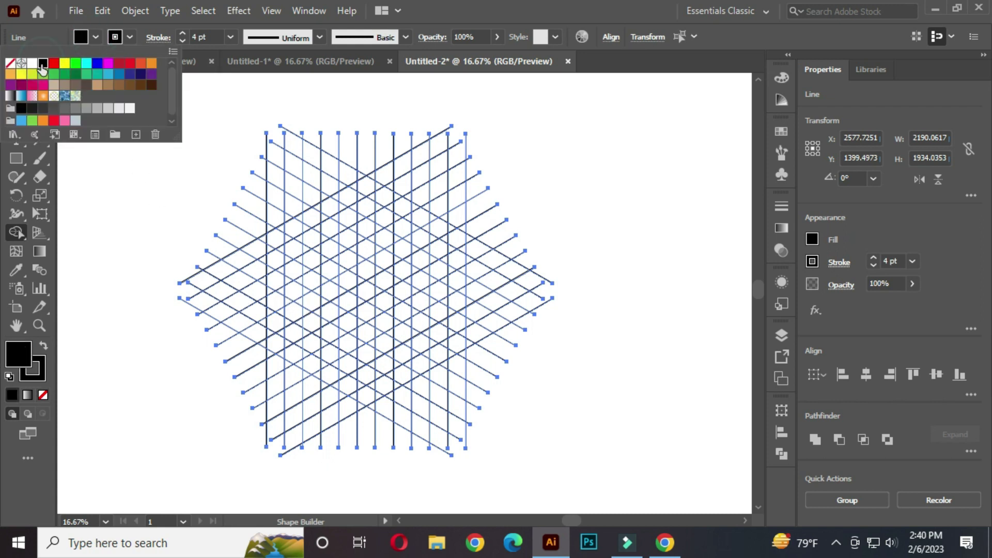
left_click(436, 251)
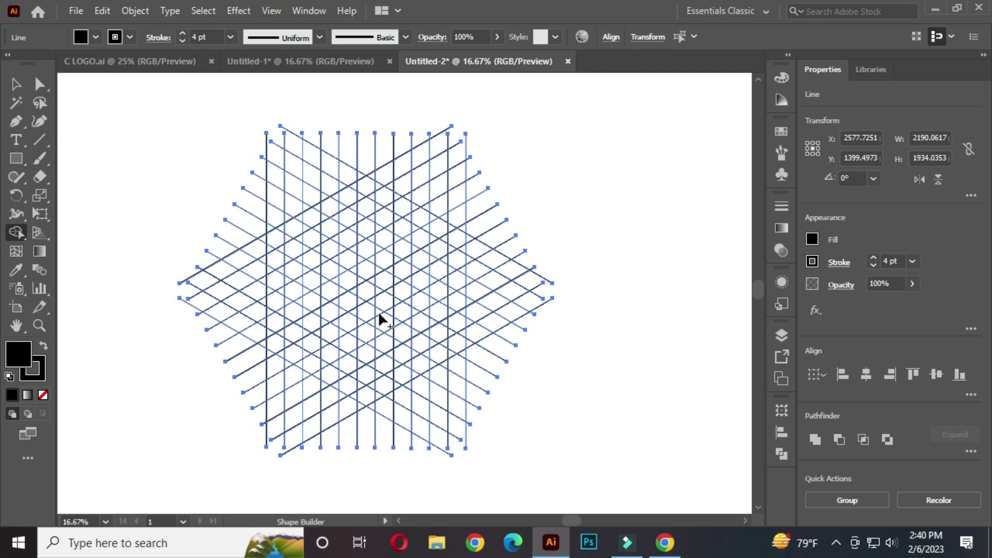
- Merge grid cells with Shape Builder into two parallel black diagonal bars sloping down to the right in the grid's upper part
scroll(413, 251, "up", 1)
key("space")
left_click_drag(399, 250, 448, 226)
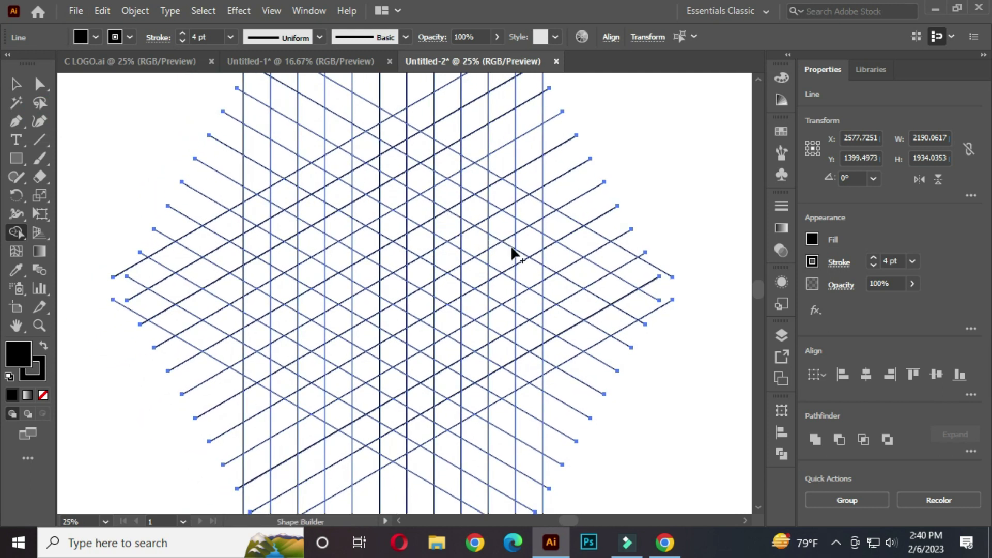
left_click_drag(510, 212, 380, 131)
left_click_drag(480, 177, 505, 194)
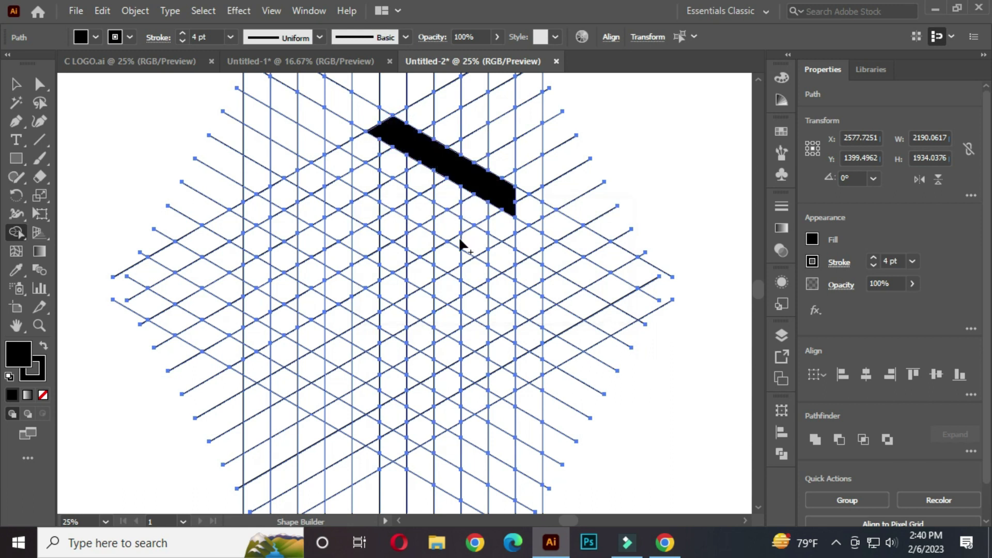
left_click_drag(490, 244, 319, 164)
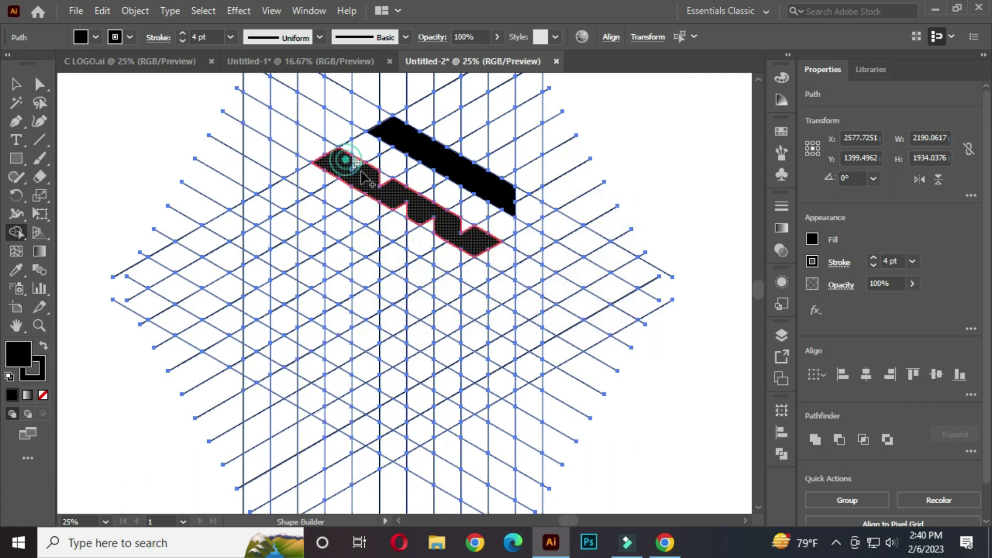
mouse_move(424, 217)
left_mouse_down()
mouse_move(466, 229)
mouse_move(402, 207)
left_mouse_up()
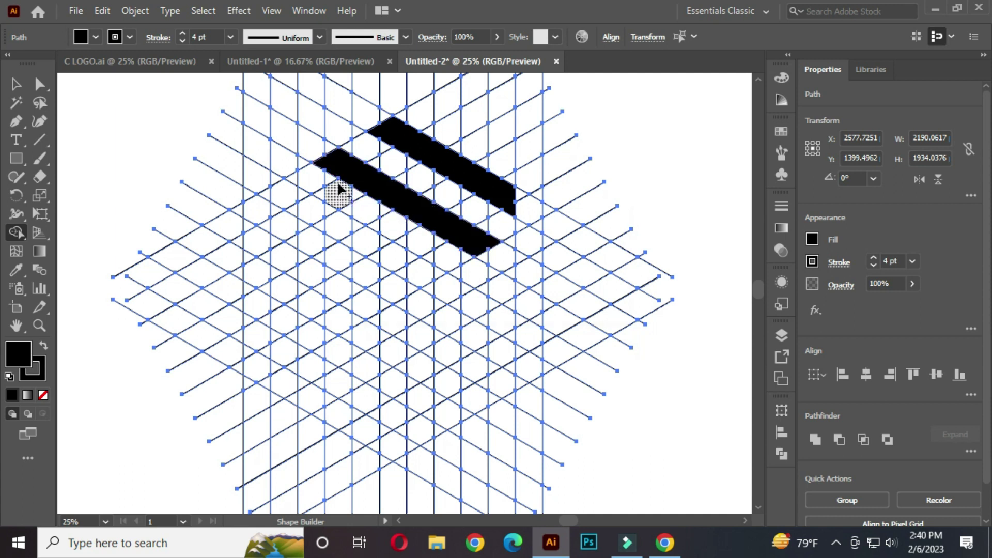
- Extend the longer diagonal bar into a chevron down to the left edge, and build an angled bar beneath it running down that edge
mouse_move(327, 160)
left_mouse_down()
mouse_move(247, 223)
mouse_move(271, 191)
mouse_move(330, 180)
left_mouse_up()
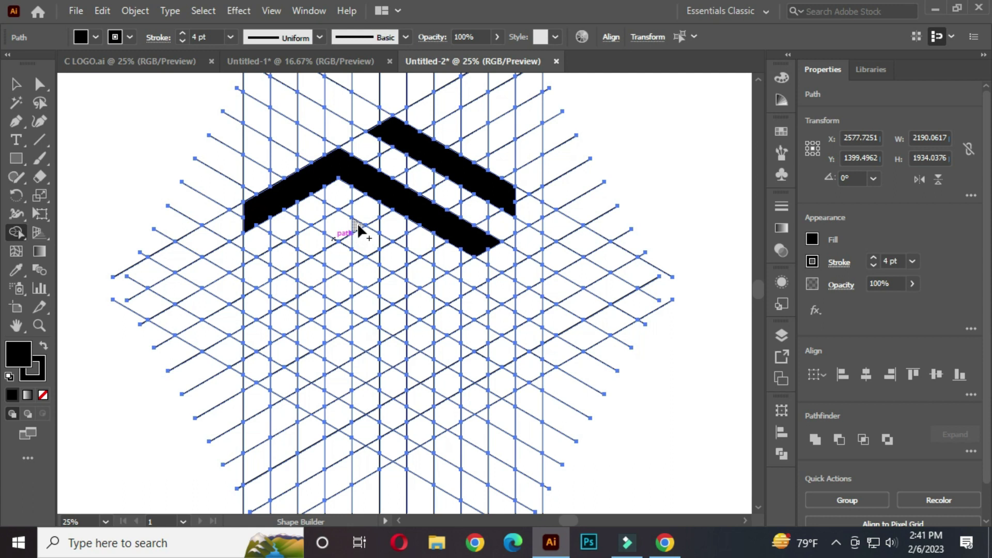
mouse_move(351, 224)
left_mouse_down()
mouse_move(248, 288)
mouse_move(275, 255)
mouse_move(328, 228)
mouse_move(310, 250)
left_mouse_up()
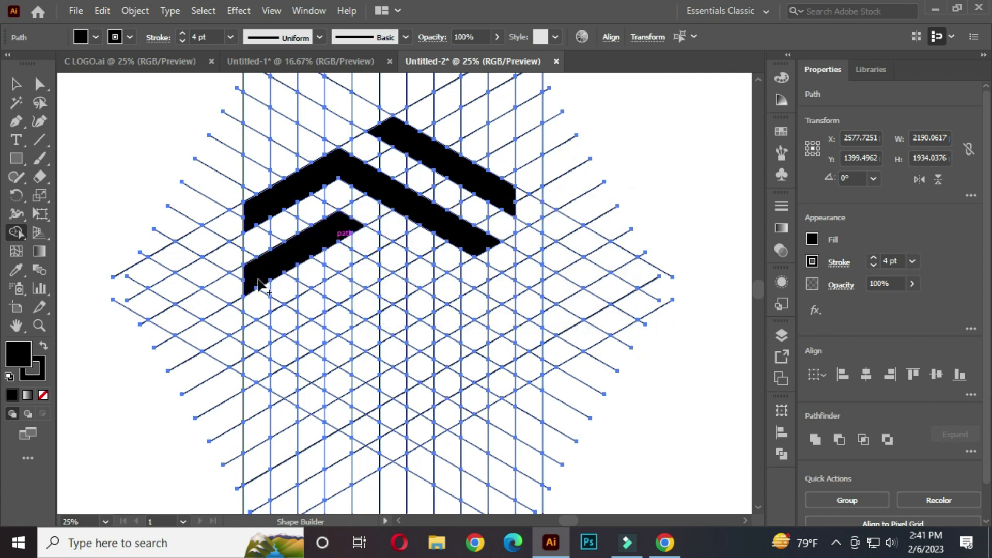
left_click_drag(263, 383, 258, 287)
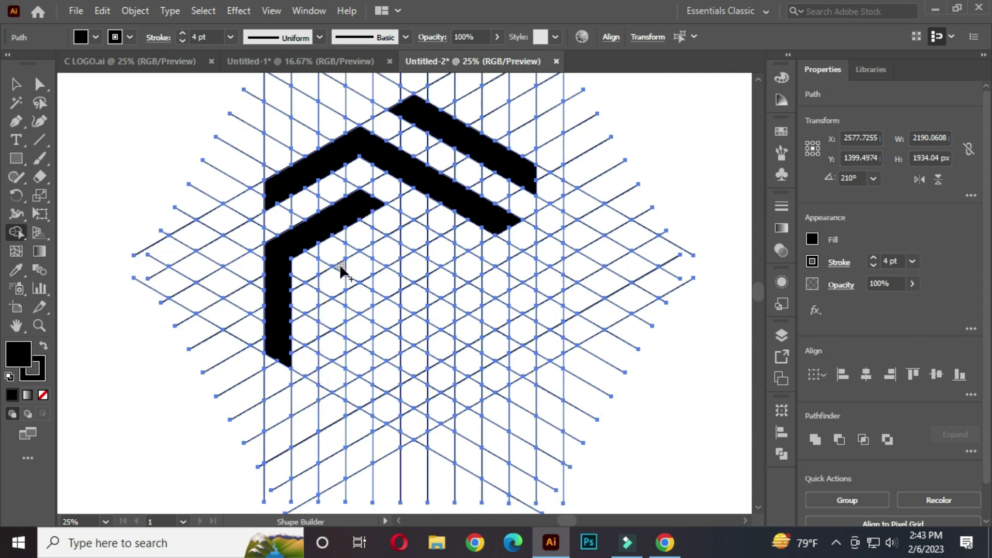
- Merge grid cells into an inner vertical bar that bends diagonally down to the hexagon's bottom point
left_click_drag(338, 265, 328, 341)
mouse_move(339, 391)
left_mouse_down()
mouse_move(338, 309)
mouse_move(337, 385)
left_mouse_up()
mouse_move(337, 384)
left_mouse_down()
mouse_move(414, 434)
mouse_move(411, 419)
left_mouse_up()
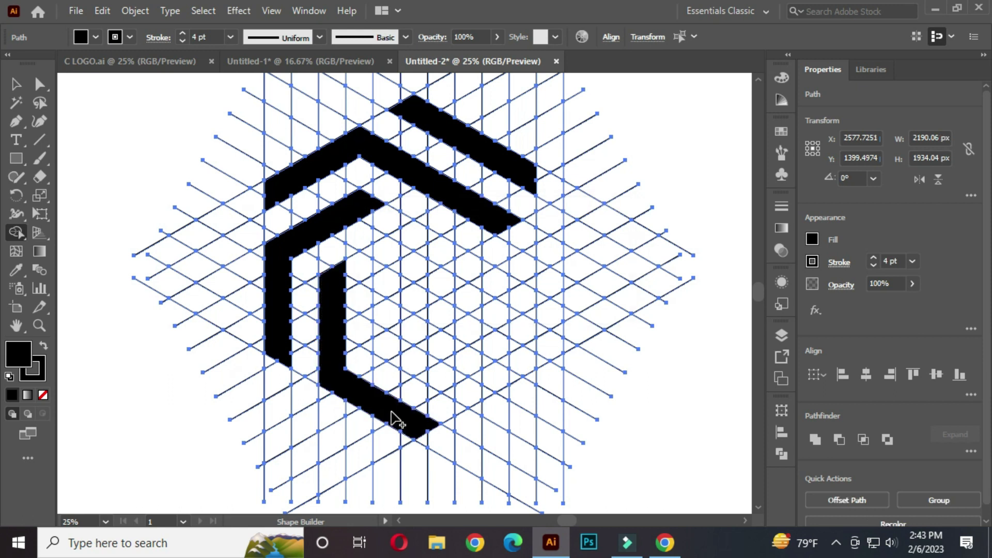
- Build a V-shaped bar and a short diagonal bar above it in the lower right of the grid, and deselect the artwork
mouse_move(376, 335)
left_mouse_down()
mouse_move(467, 394)
mouse_move(505, 376)
mouse_move(531, 346)
mouse_move(509, 381)
mouse_move(443, 376)
mouse_move(397, 347)
mouse_move(514, 314)
mouse_move(476, 332)
left_mouse_up()
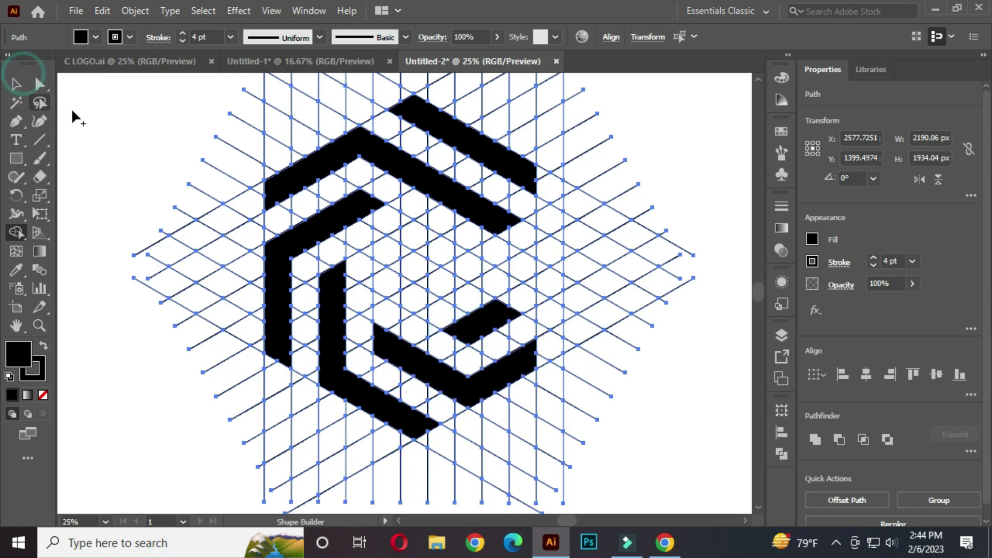
left_click(16, 84)
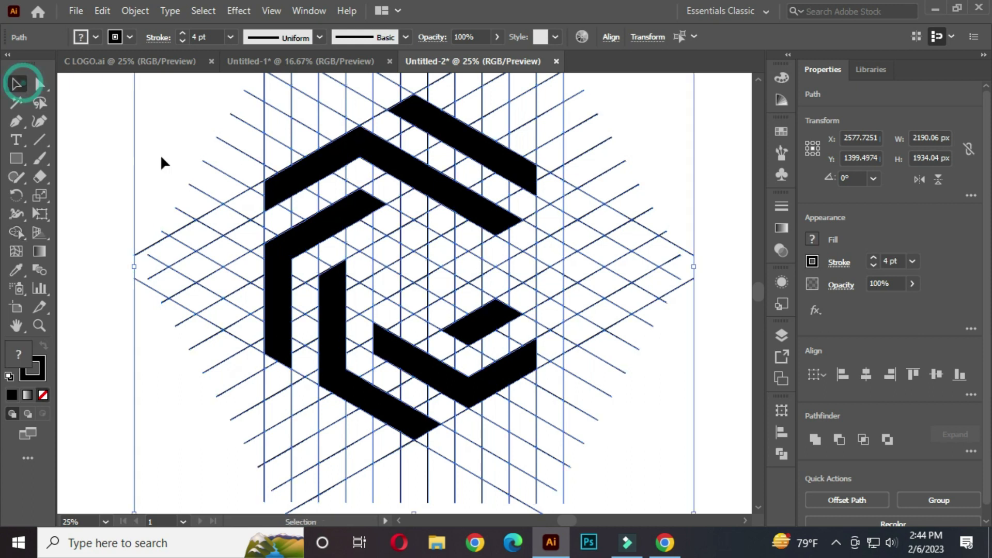
left_click(175, 152)
scroll(481, 289, "down", 1)
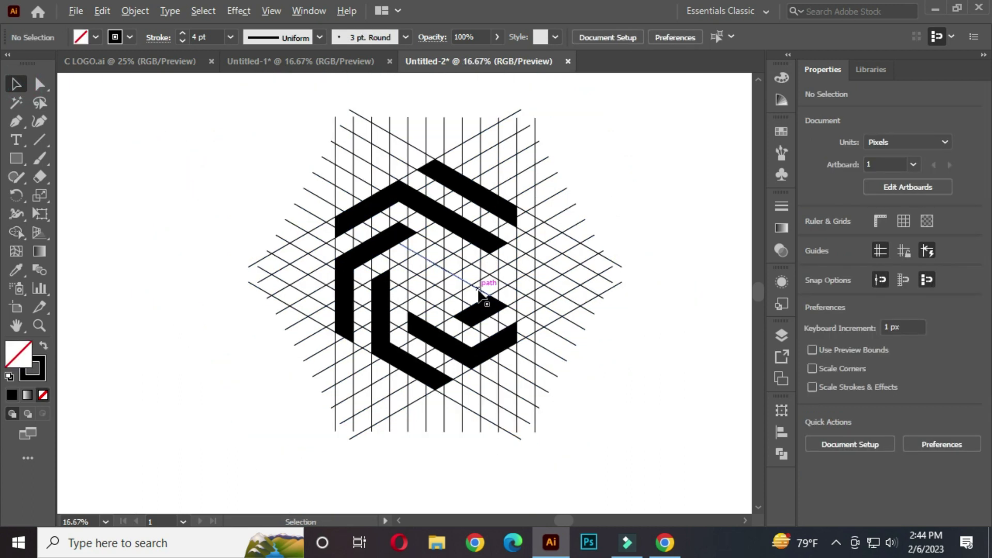
left_click_drag(483, 299, 279, 299)
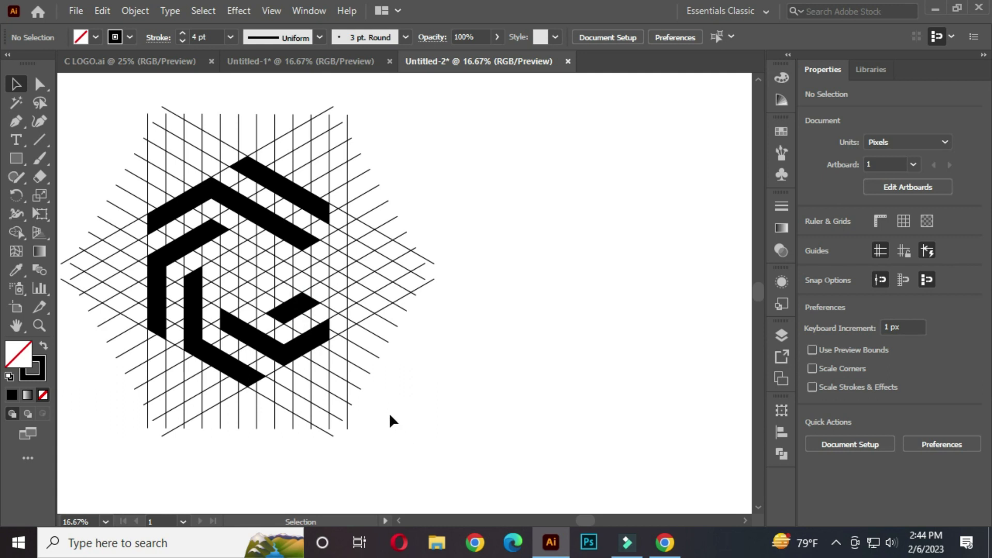
- Select all the black bars of the letter C together and move them off the line grid into the empty area beside it
left_click(293, 310)
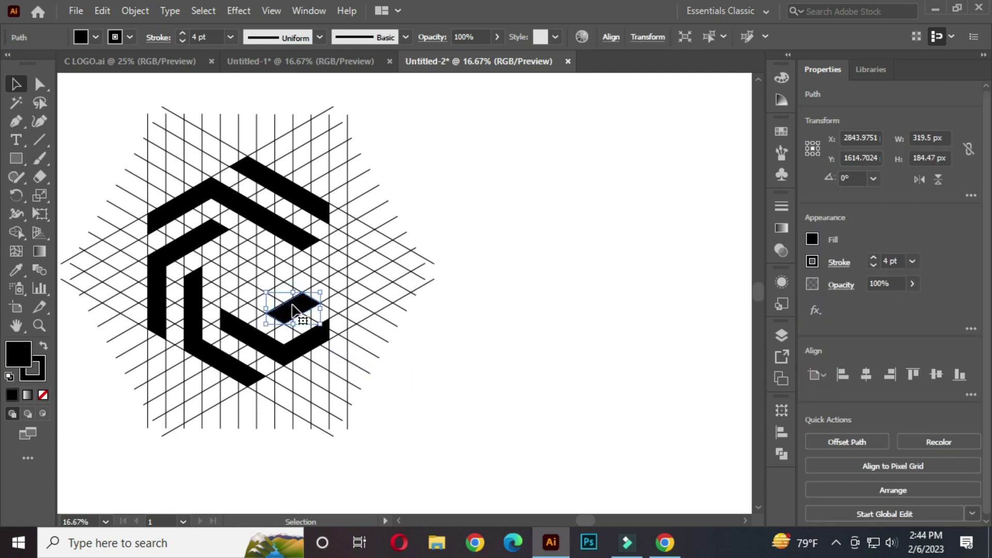
left_click(266, 345, "shift")
left_click(195, 314, "shift")
left_click(156, 266, "shift")
left_click(181, 212, "shift")
left_click(248, 164, "shift")
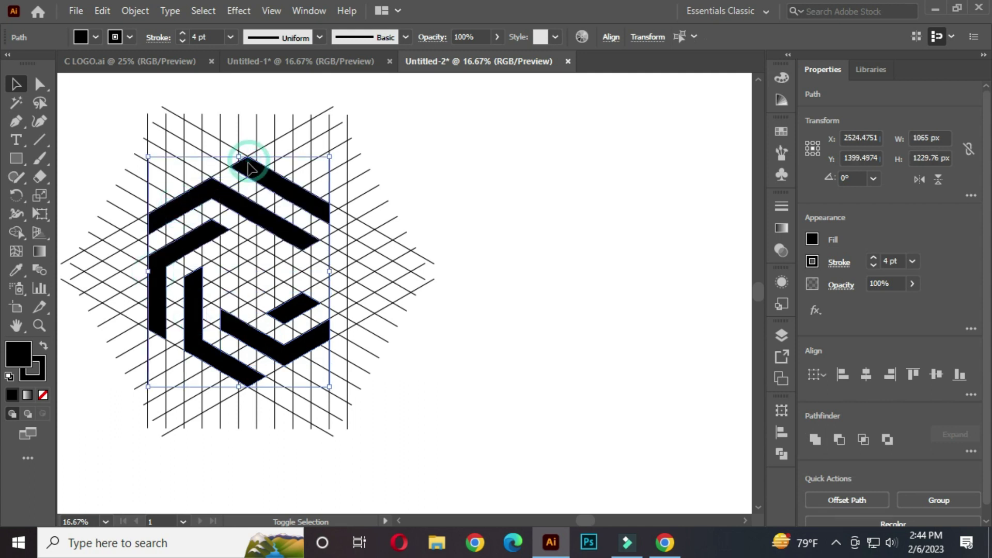
left_click(187, 244)
left_click_drag(208, 250, 510, 247)
left_click(447, 363)
- Delete the leftover grid lines and move the complete C logo back to the middle of the artboard
left_click_drag(90, 98, 417, 429)
key("Delete")
left_click_drag(448, 143, 679, 417)
left_click_drag(617, 346, 429, 342)
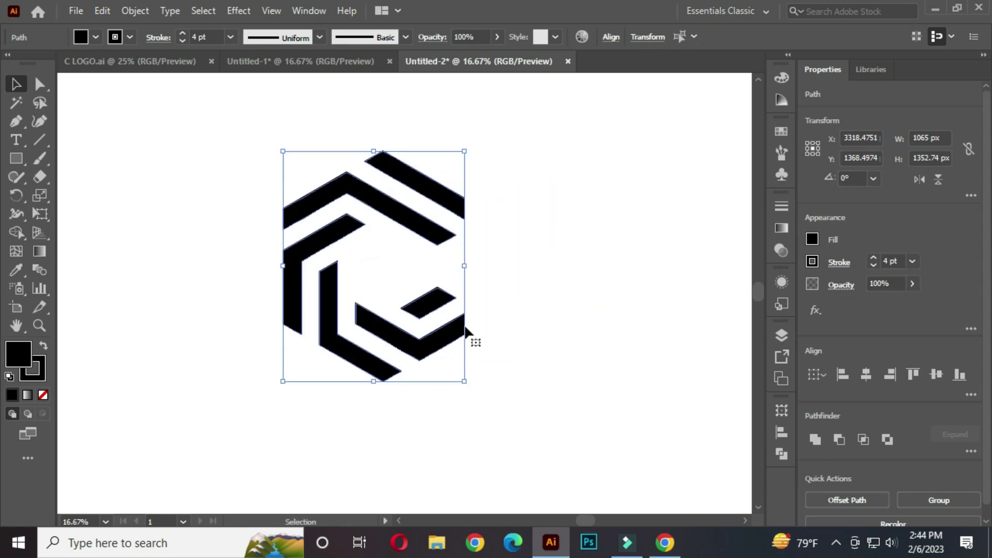
left_click(529, 268)
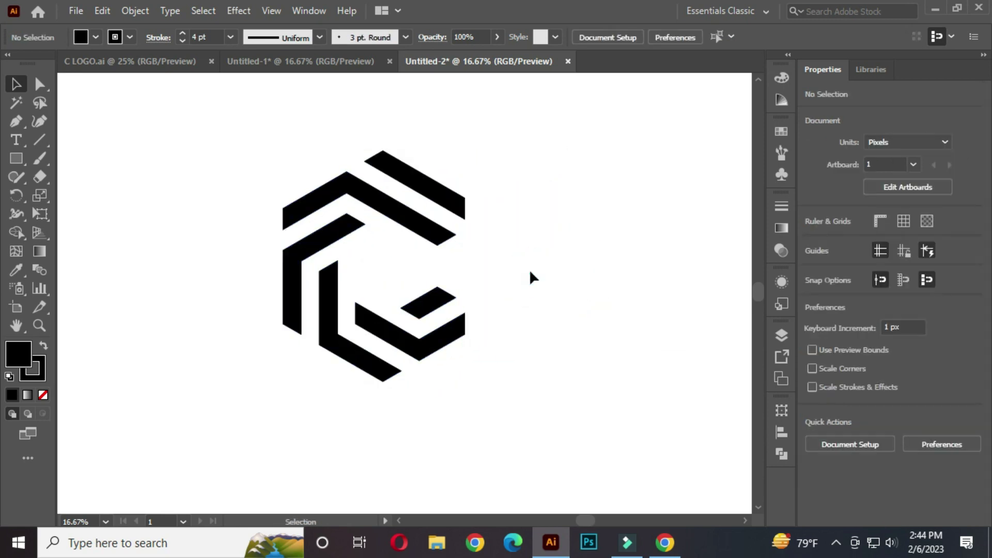
- Set the stroke weight of all the logo bars to 20 pt
left_click_drag(240, 136, 560, 418)
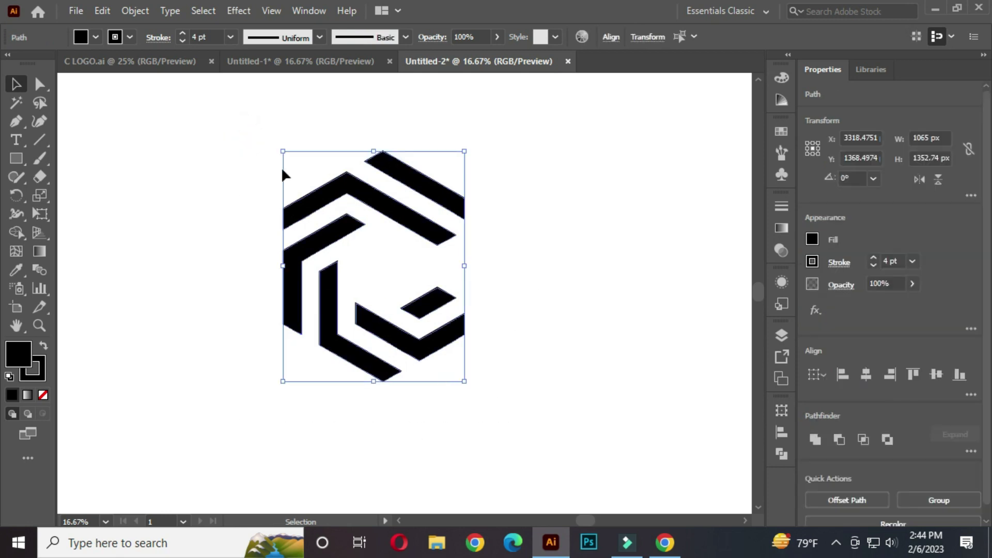
left_click(215, 37)
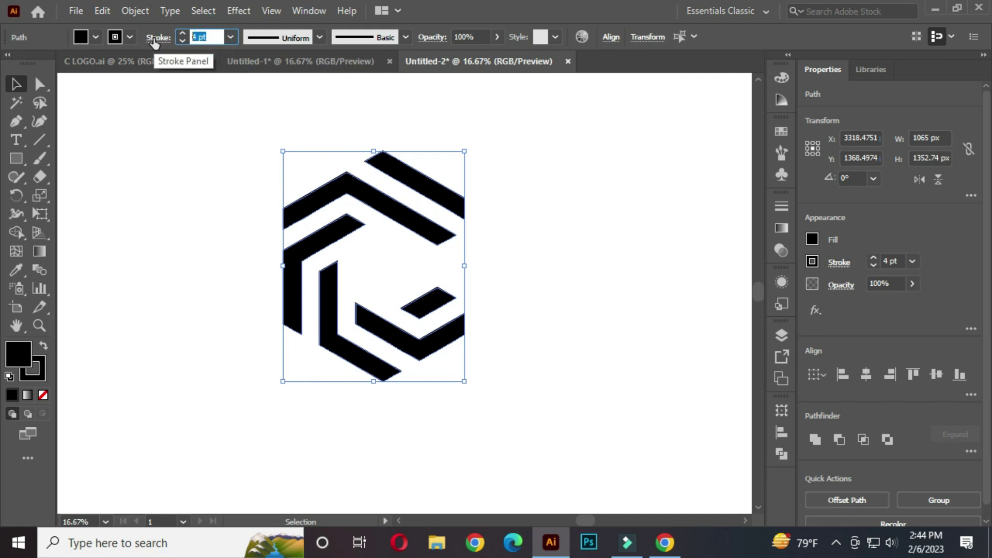
type("20")
left_click(206, 254)
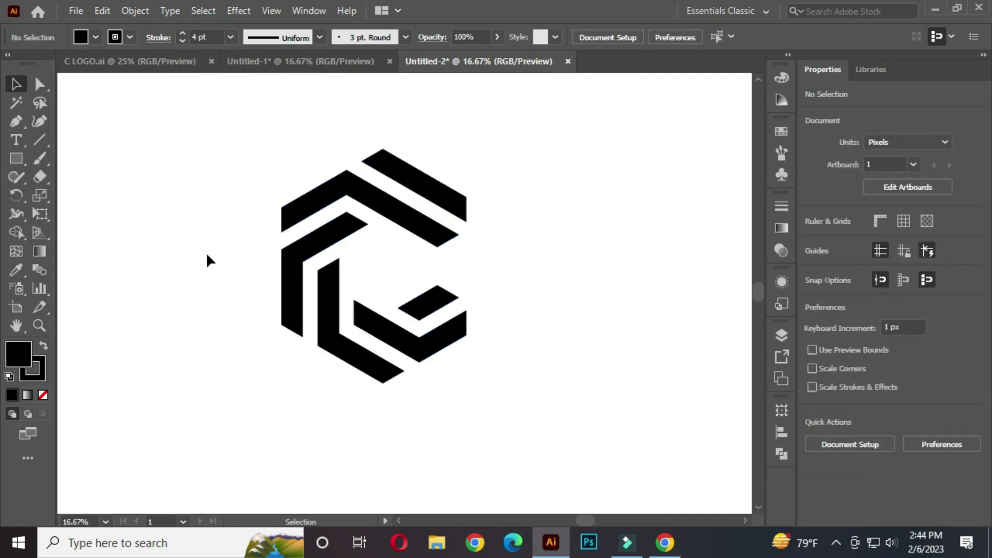
left_click_drag(376, 282, 389, 292)
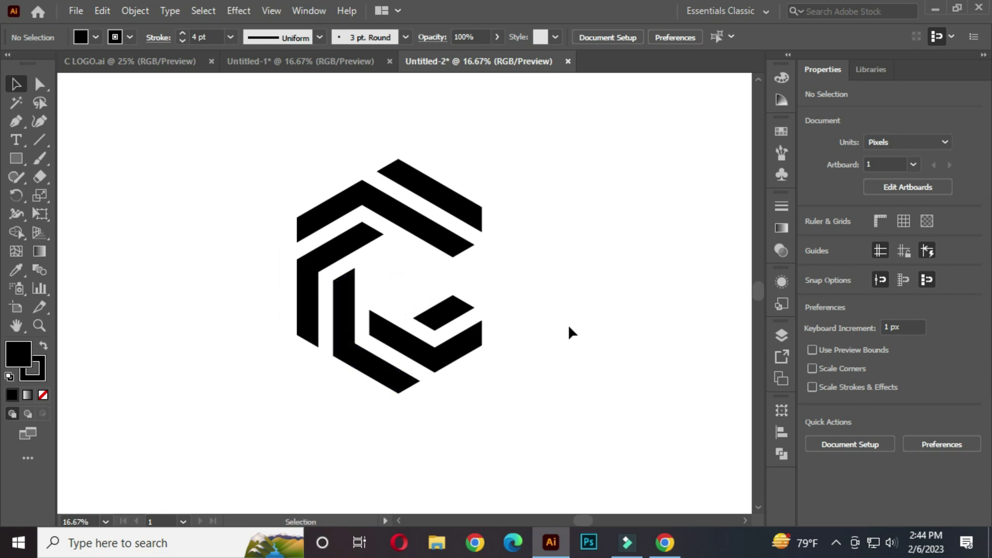
- Expand the appearance of all the bars, and expand their fill and stroke into shapes
left_click_drag(279, 118, 575, 387)
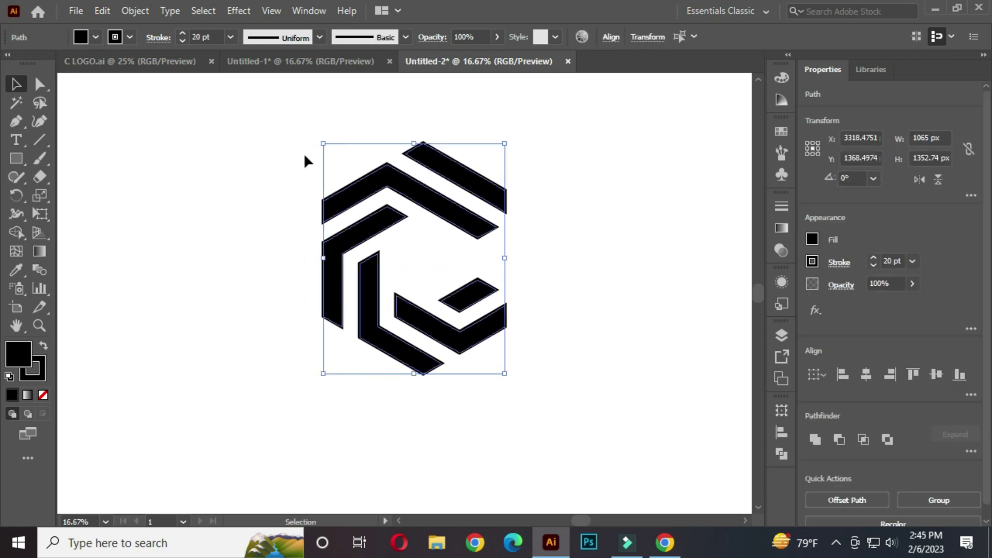
left_click(135, 11)
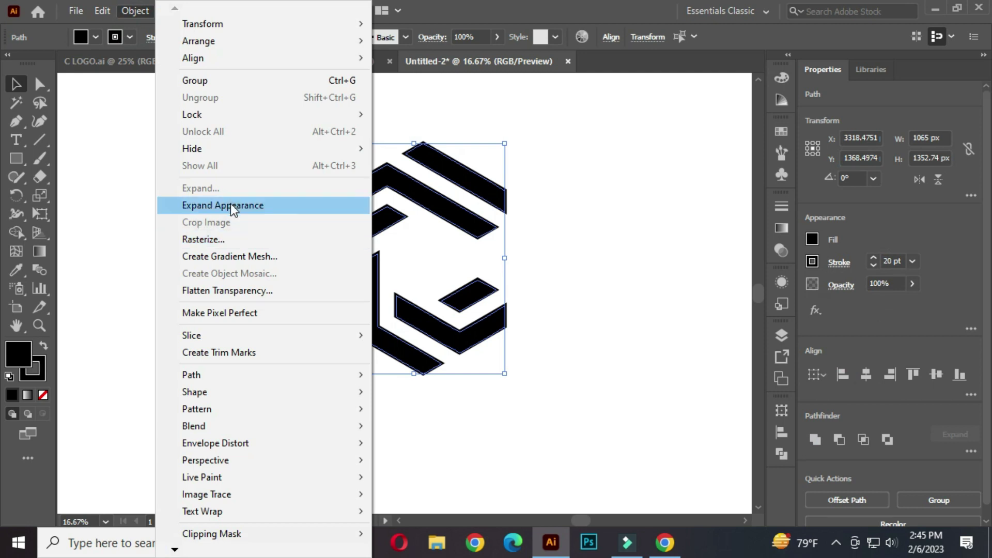
left_click(230, 205)
left_click(136, 11)
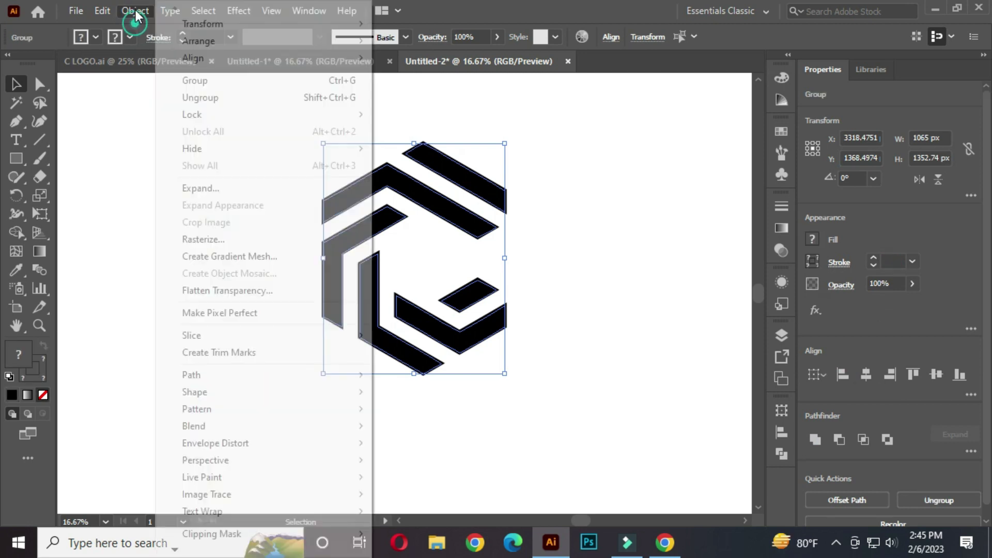
left_click(215, 188)
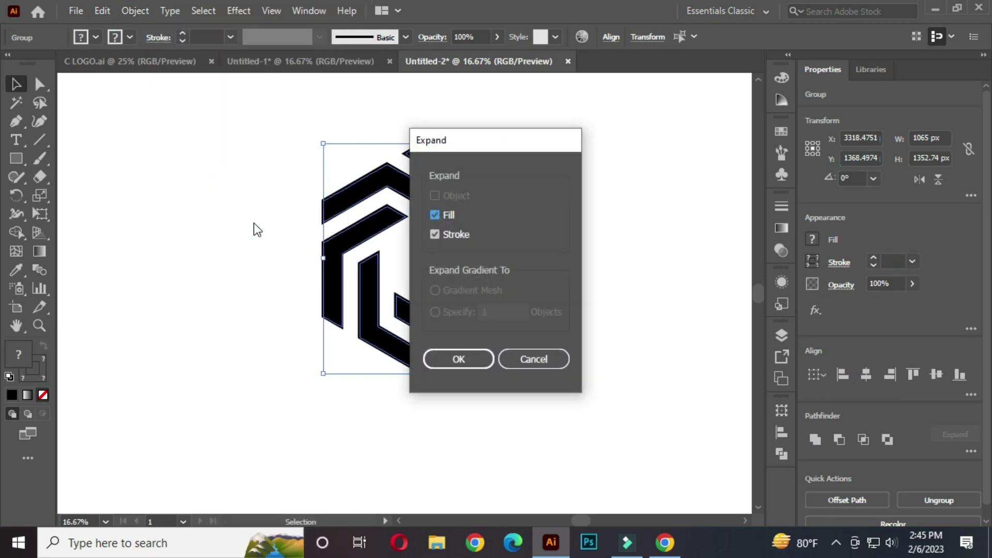
left_click(462, 363)
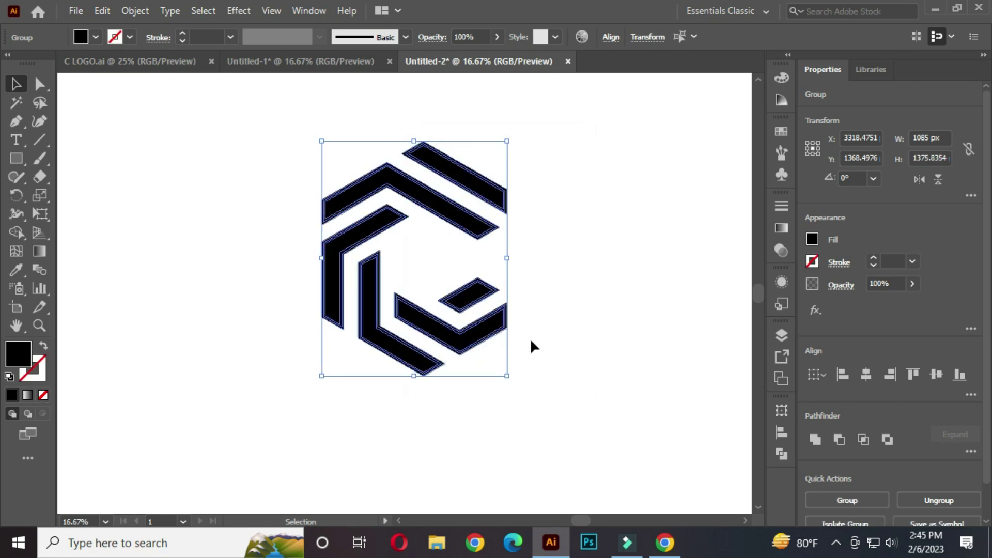
- Unite the expanded fill and outline shapes of the bars with Pathfinder
left_click(781, 452)
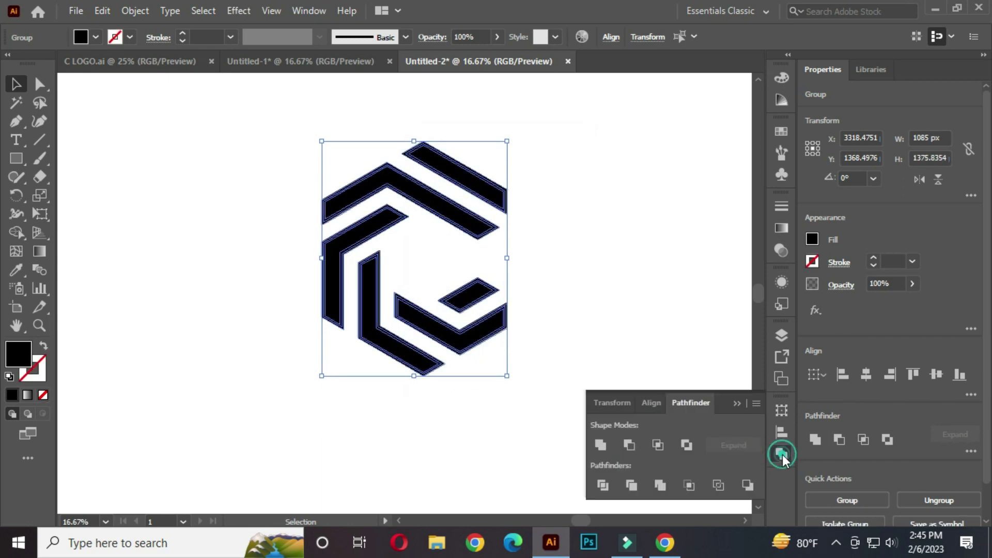
left_click(601, 444)
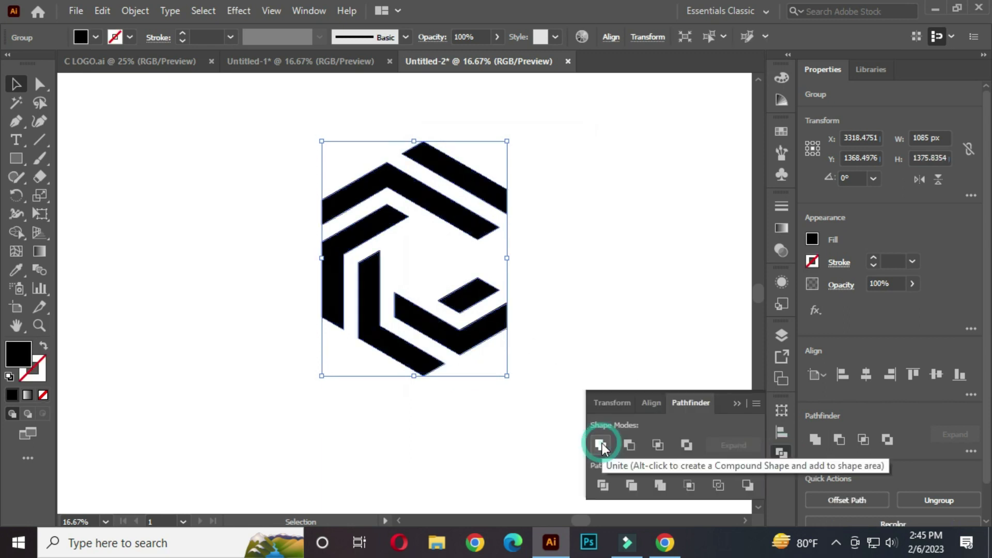
left_click(737, 404)
- Scale the C logo down to about 570 by 723 px and place it in the upper part of the artboard
left_click(577, 237)
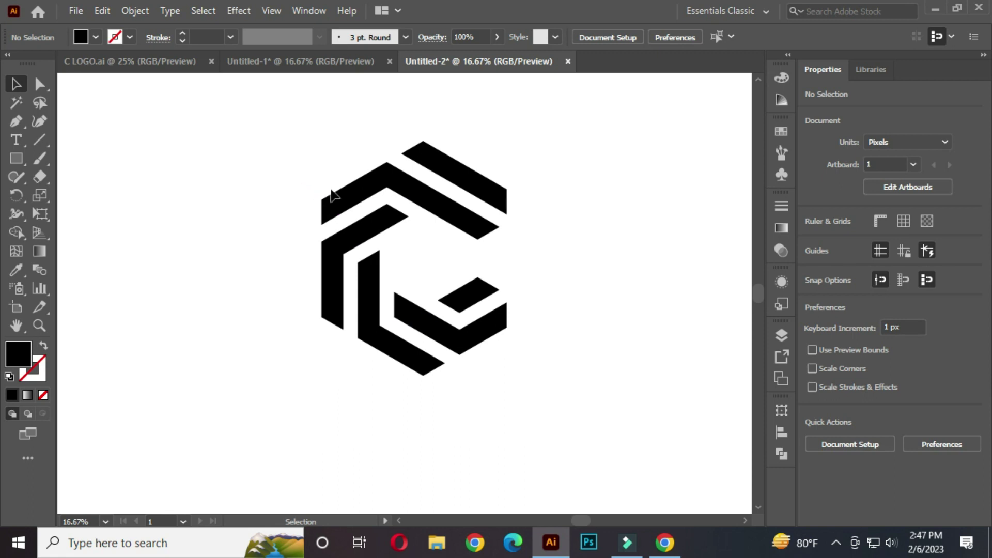
left_click_drag(279, 134, 421, 243)
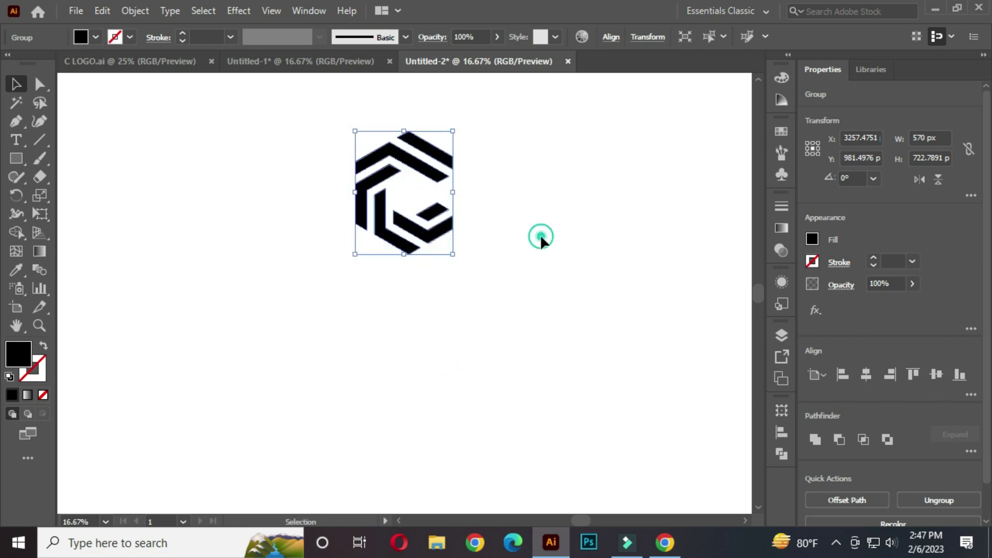
left_click(541, 235)
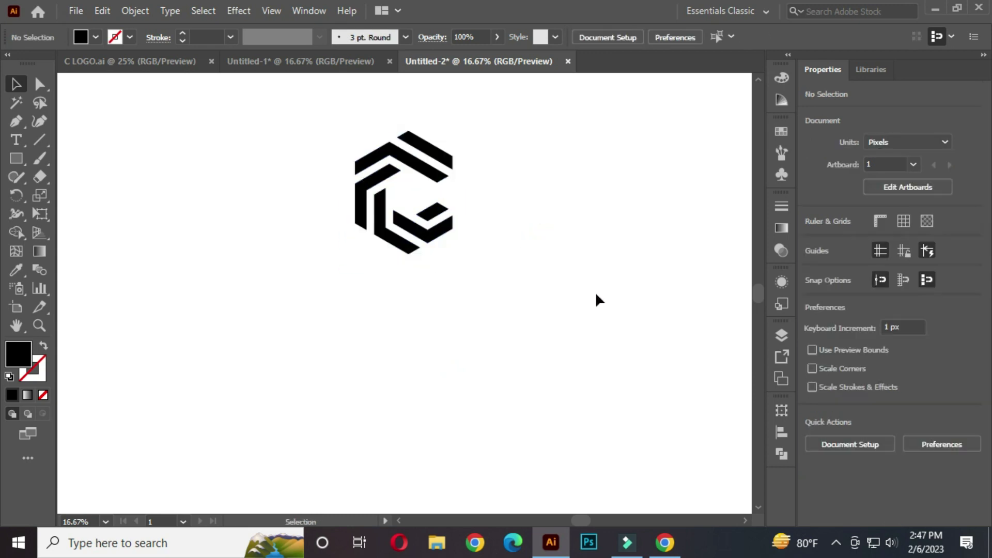
- Add the point text "creation" beneath the C logo
left_click(20, 133)
left_click(89, 138)
key("t")
left_click(358, 342)
key("BackSpace")
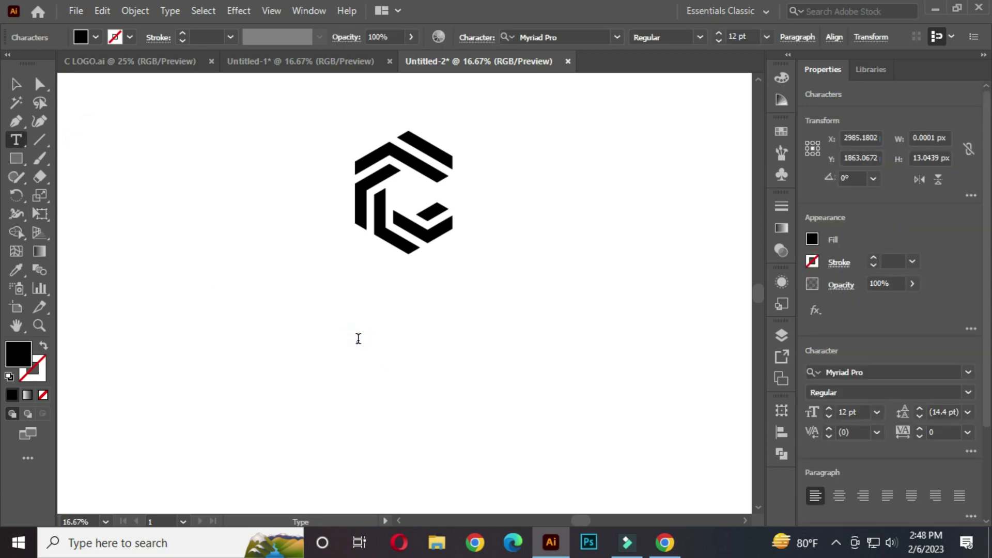
type("c")
- Enlarge the text "creation" to about 330 pt and move it up directly under the C symbol
left_click(15, 85)
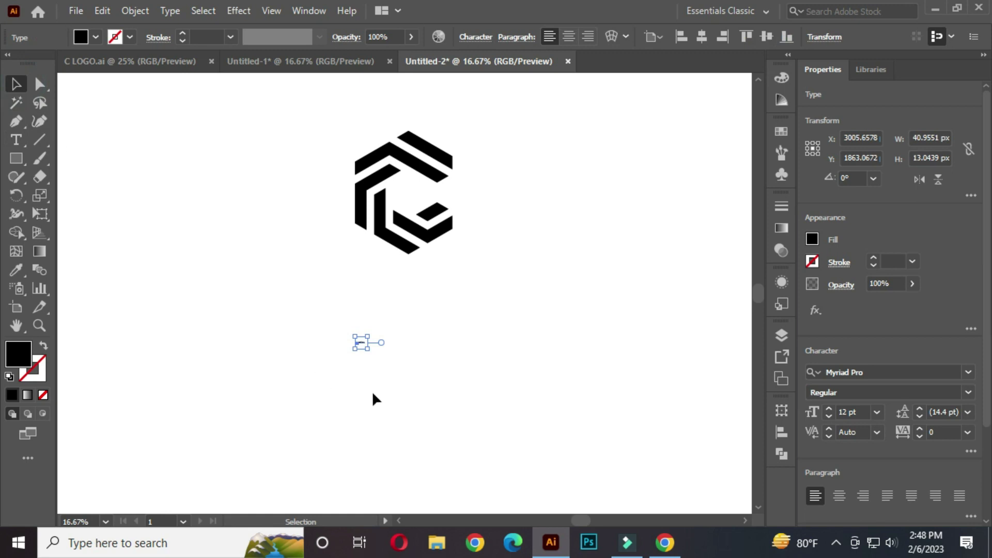
left_click_drag(370, 345, 454, 378)
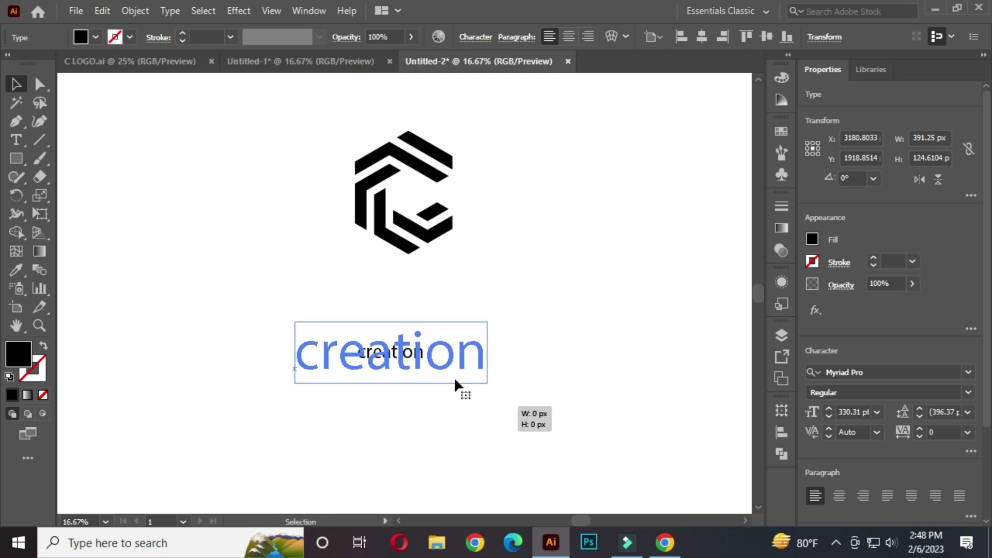
left_click_drag(428, 337, 429, 300)
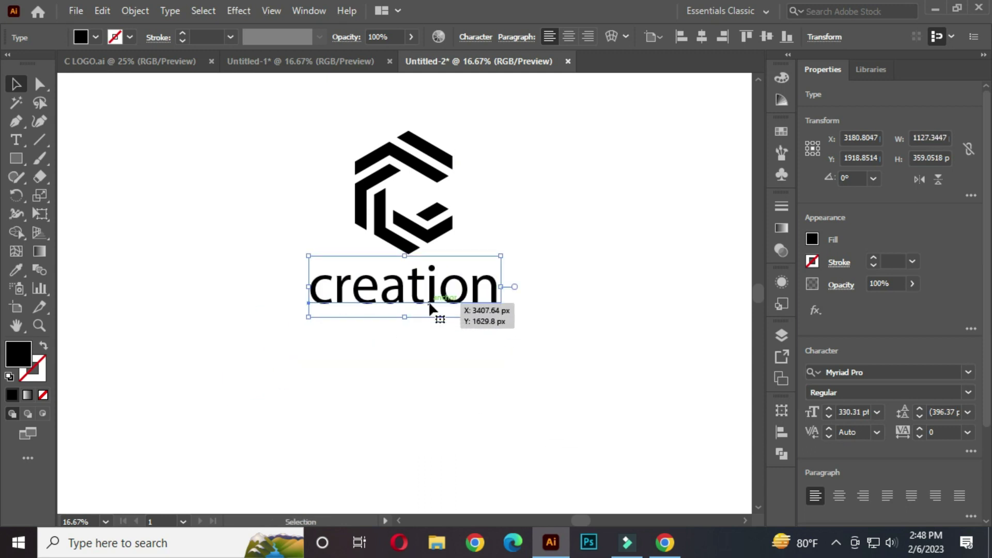
- Set the font of the text "creation" to Nexa XBold
left_click(878, 372)
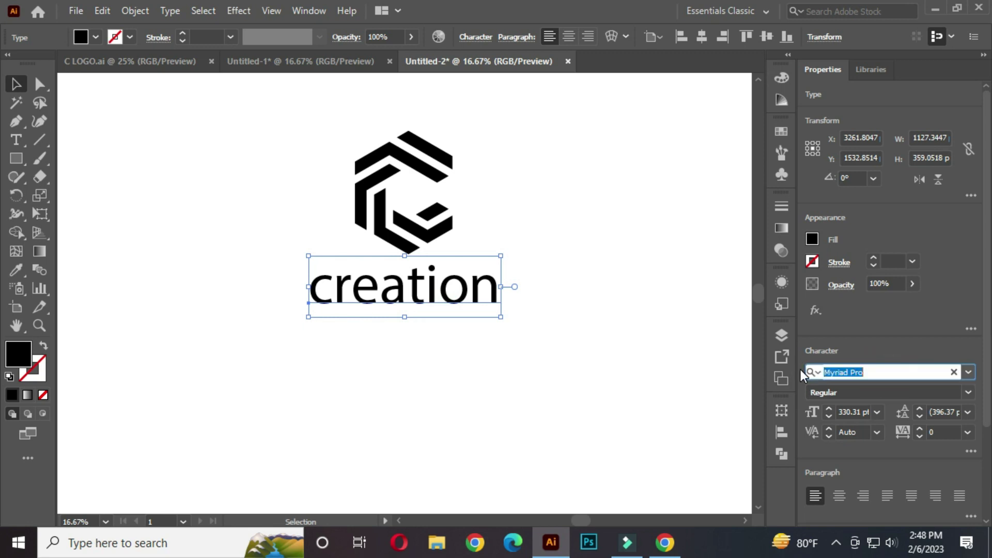
type("ne")
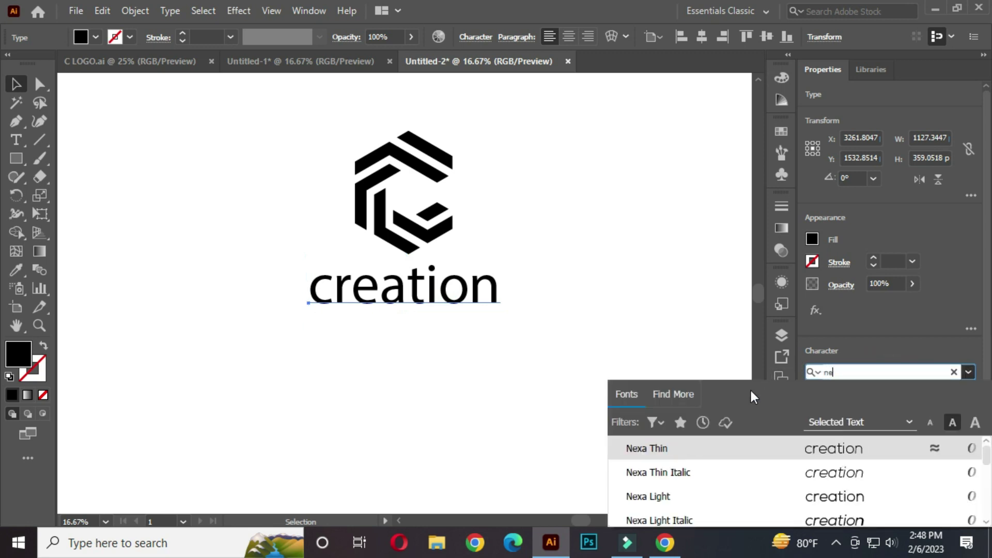
type("x")
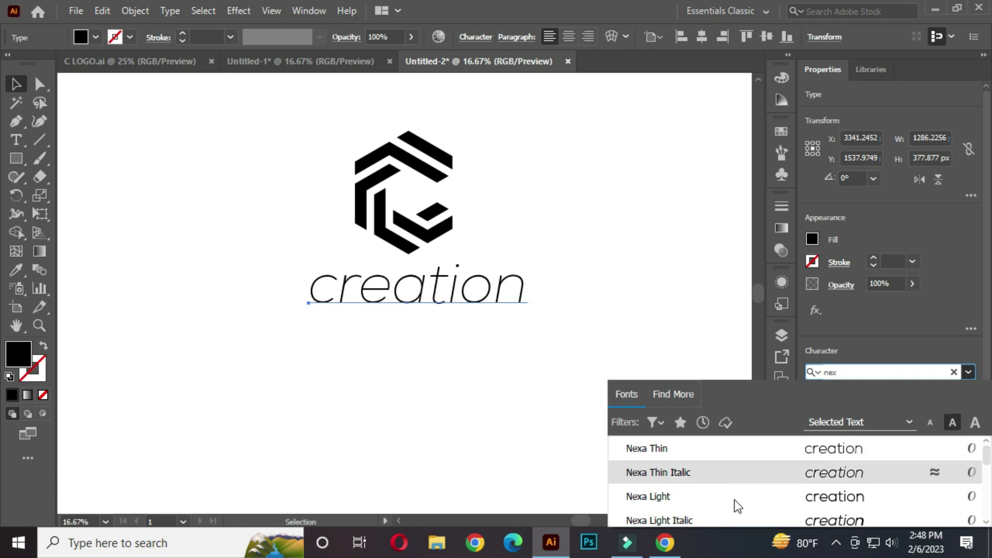
scroll(734, 500, "down", 1)
scroll(723, 490, "down", 1)
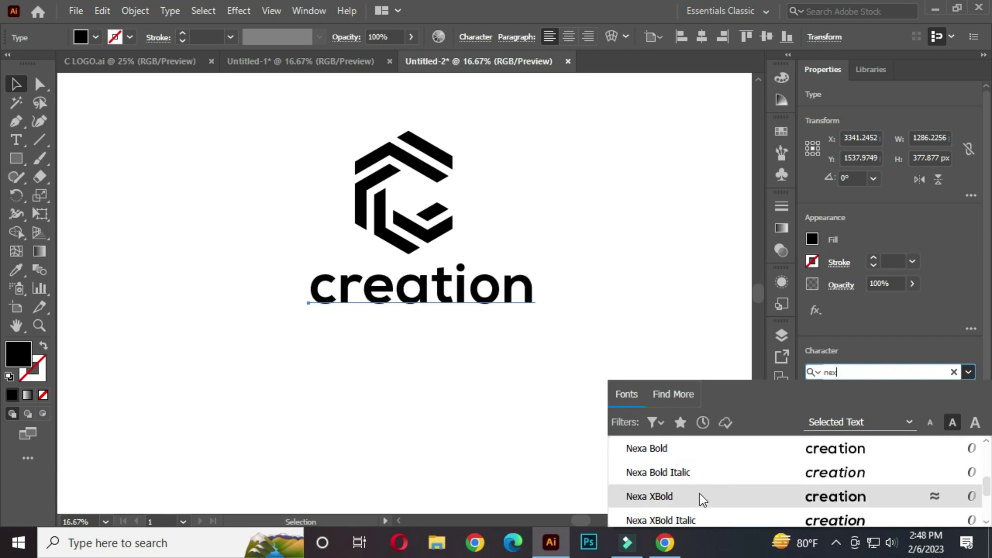
left_click(693, 493)
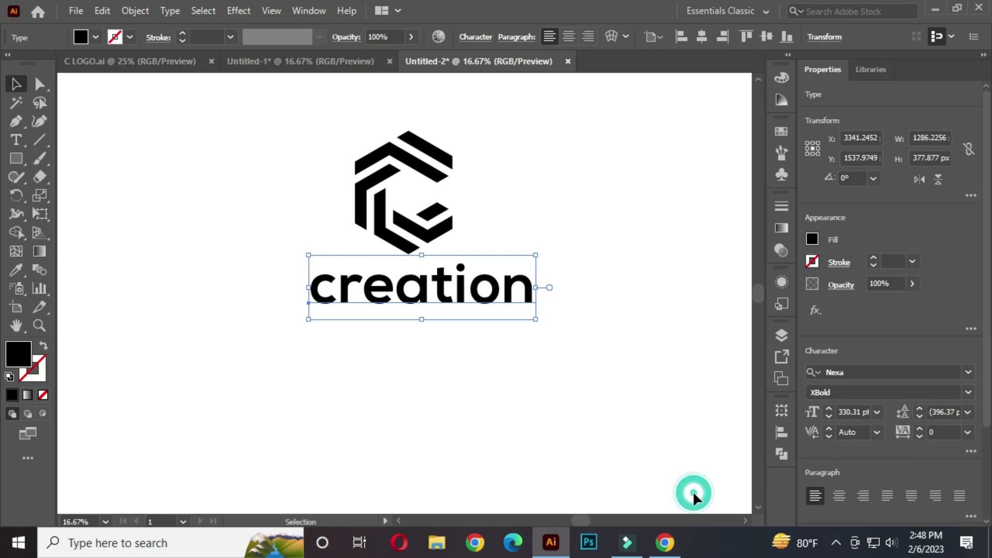
- Reposition the text "creation" so it sits centred close beneath the C symbol
left_click_drag(483, 299, 481, 299)
left_click(571, 290)
left_click_drag(560, 295, 549, 328)
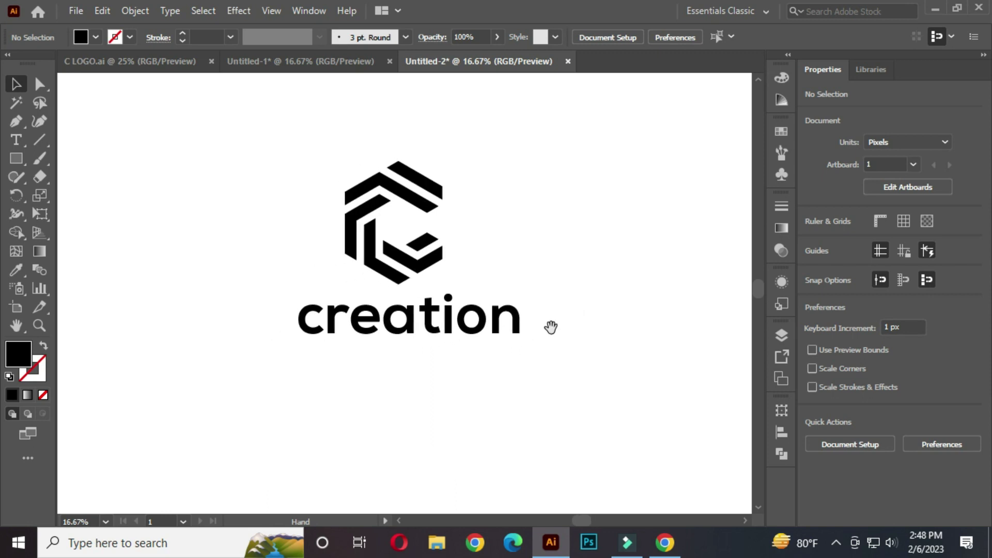
mouse_move(450, 333)
left_mouse_down()
mouse_move(434, 327)
mouse_move(441, 329)
mouse_move(436, 309)
mouse_move(441, 322)
left_mouse_up()
left_click(522, 225)
left_click(504, 226)
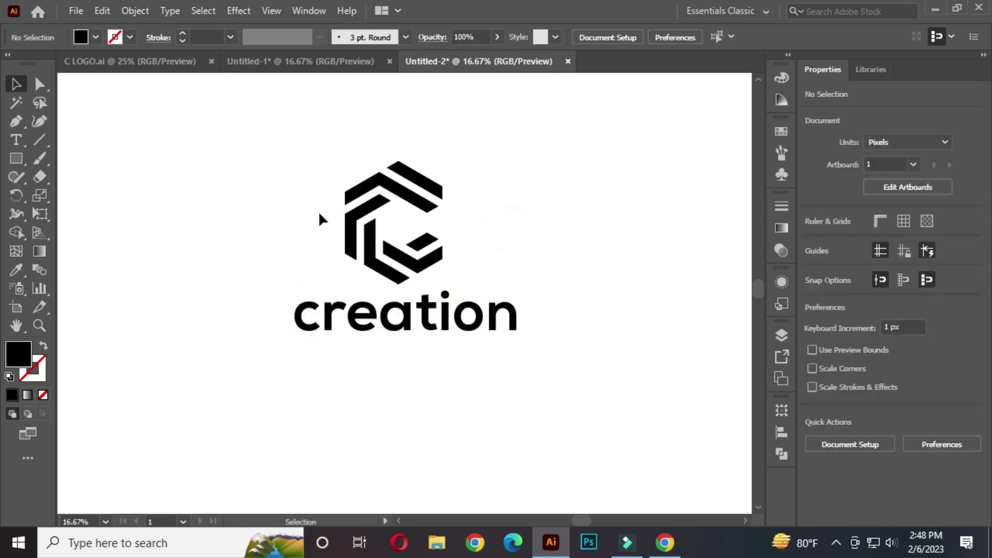
- Duplicate the symbol and text below the original, and arrange the copied text to the right of the copied symbol
left_click_drag(288, 144, 467, 362)
left_click_drag(385, 264, 273, 403)
left_click(421, 397)
left_click_drag(369, 450, 409, 365)
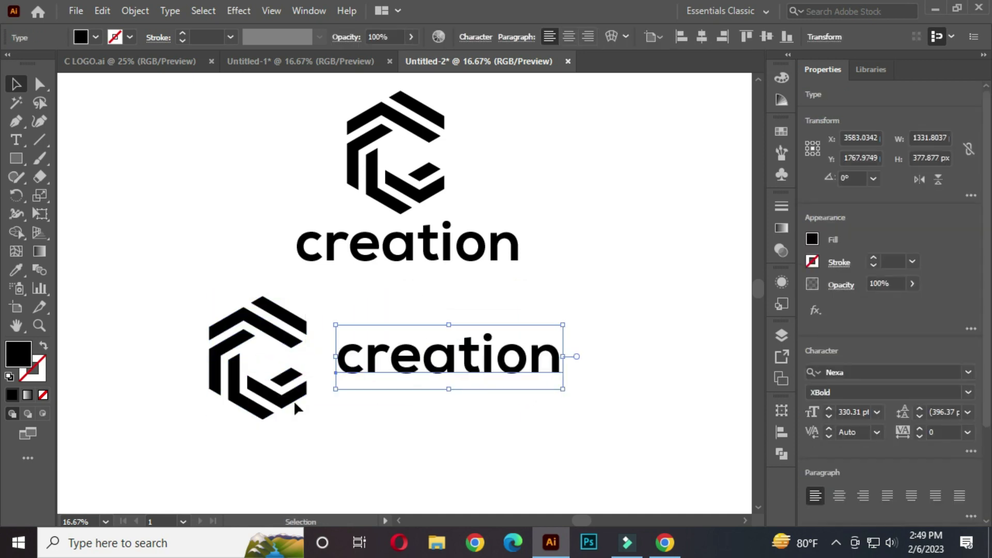
- Shrink the copied symbol and enlarge the copied text close beside it to about 421 pt
left_click(290, 398)
mouse_move(305, 416)
left_mouse_down()
mouse_move(296, 392)
mouse_move(293, 402)
left_mouse_up()
left_click_drag(363, 368, 337, 368)
left_click_drag(561, 356, 608, 357)
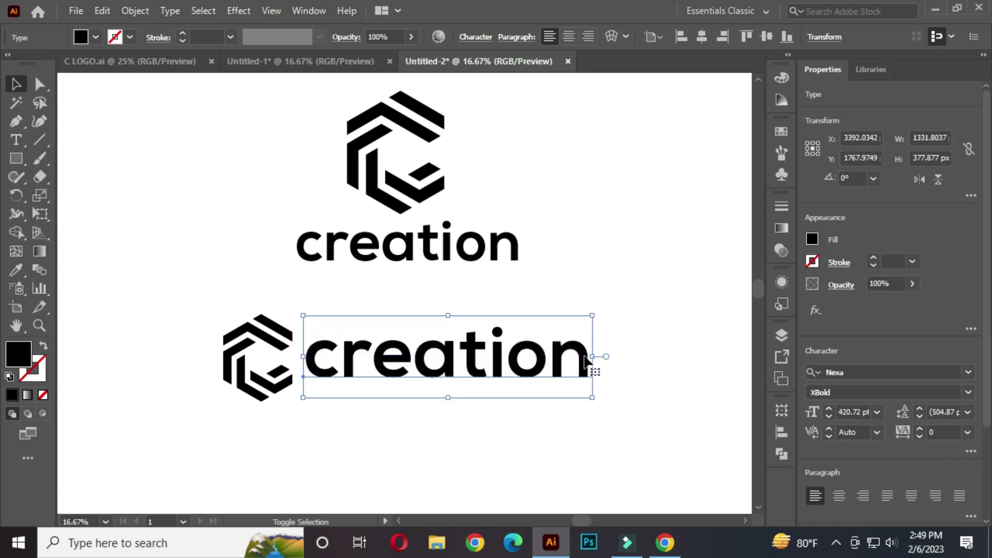
left_click(626, 291)
- Align the copied symbol and text to each other on their vertical centres
left_click_drag(196, 306, 430, 401)
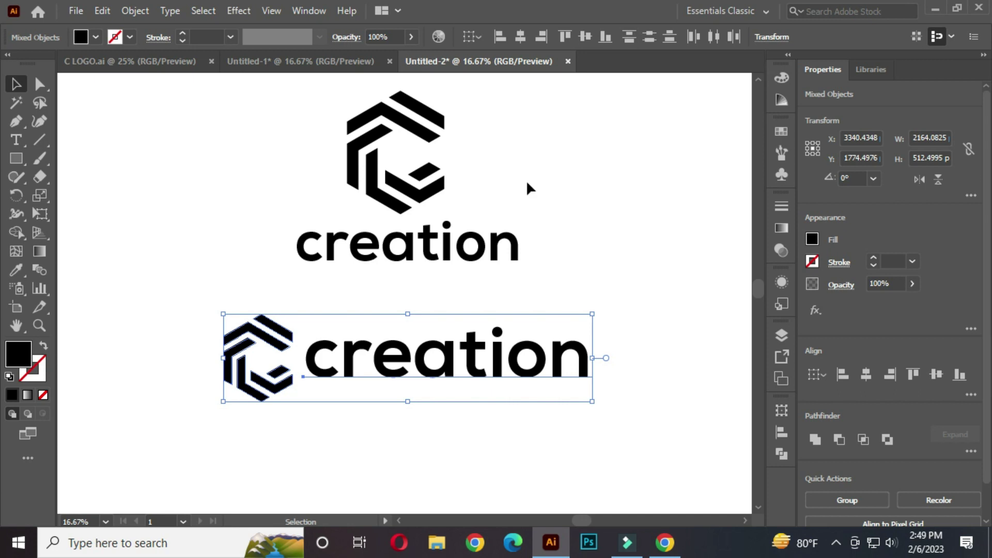
left_click(583, 36)
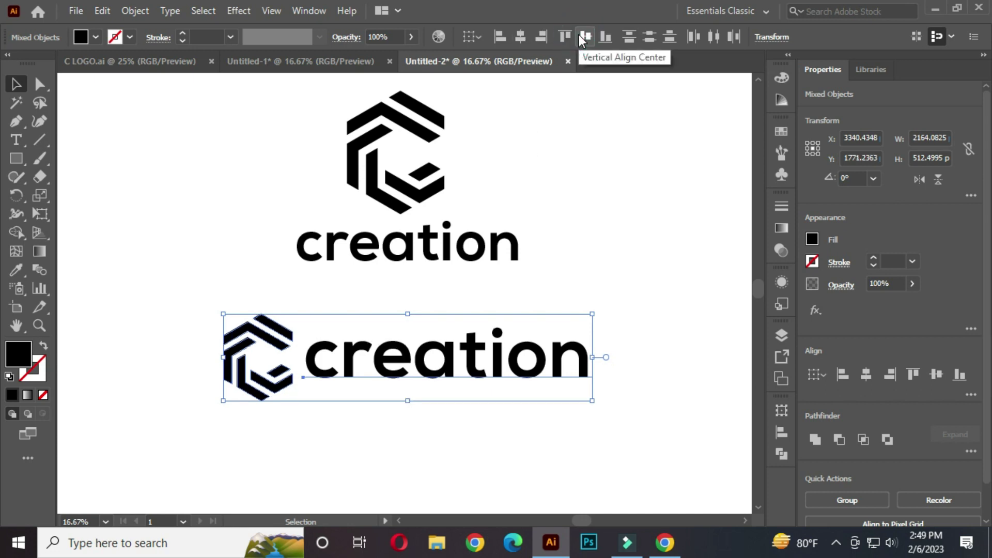
left_click(644, 317)
- Move the horizontal logo version down by about 117 px to widen the gap below the stacked version
left_click_drag(198, 313, 424, 392)
left_click_drag(427, 362, 433, 382)
left_click(618, 263)
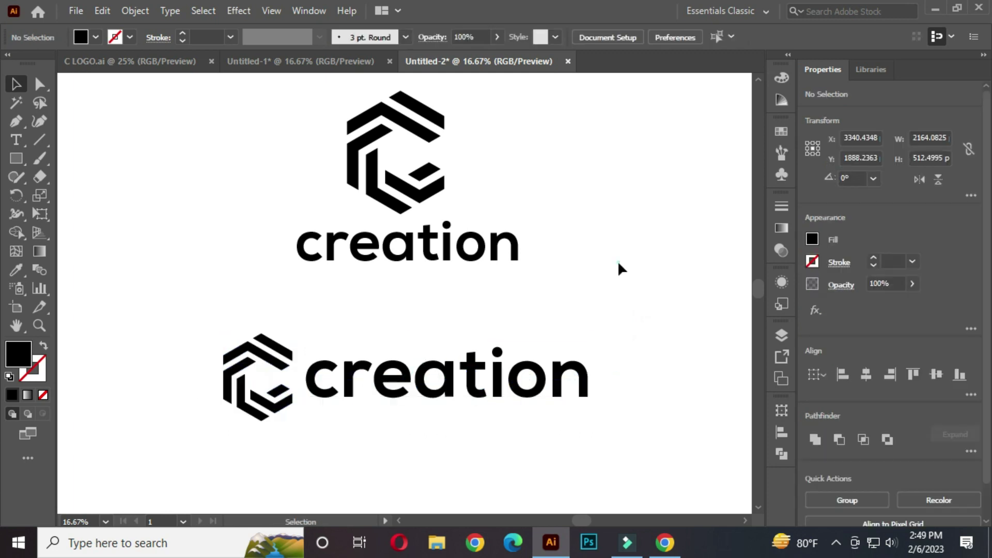